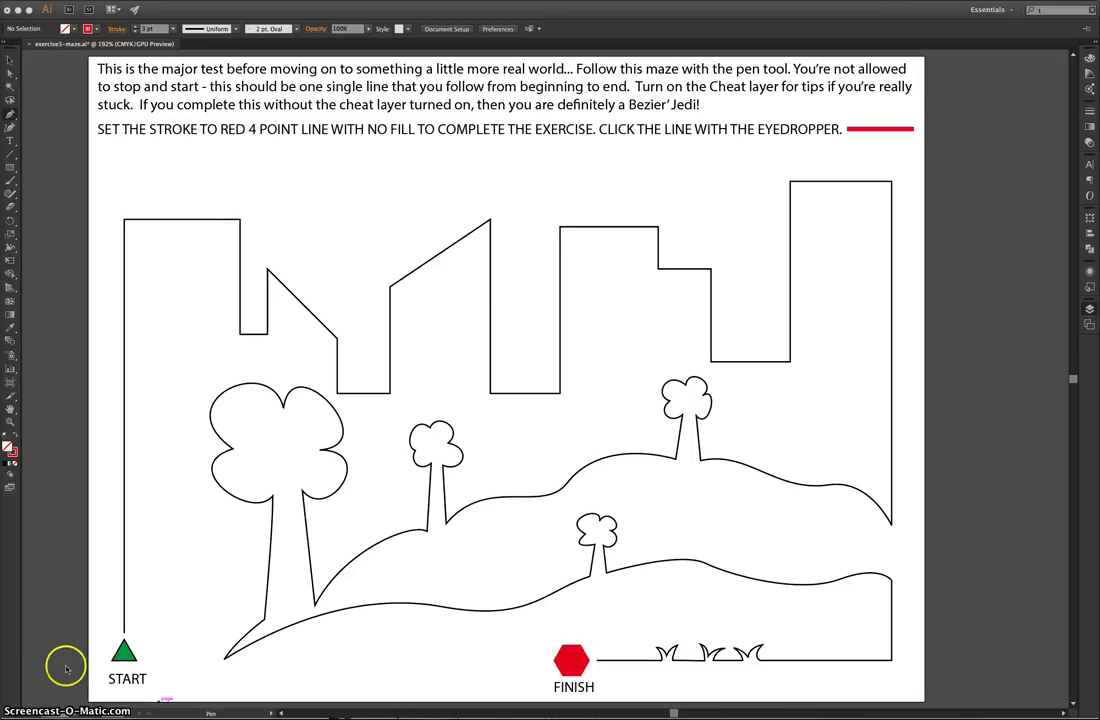
Step: Set up the Pen tool with no fill and a red stroke for tracing the maze
left_click(12, 117)
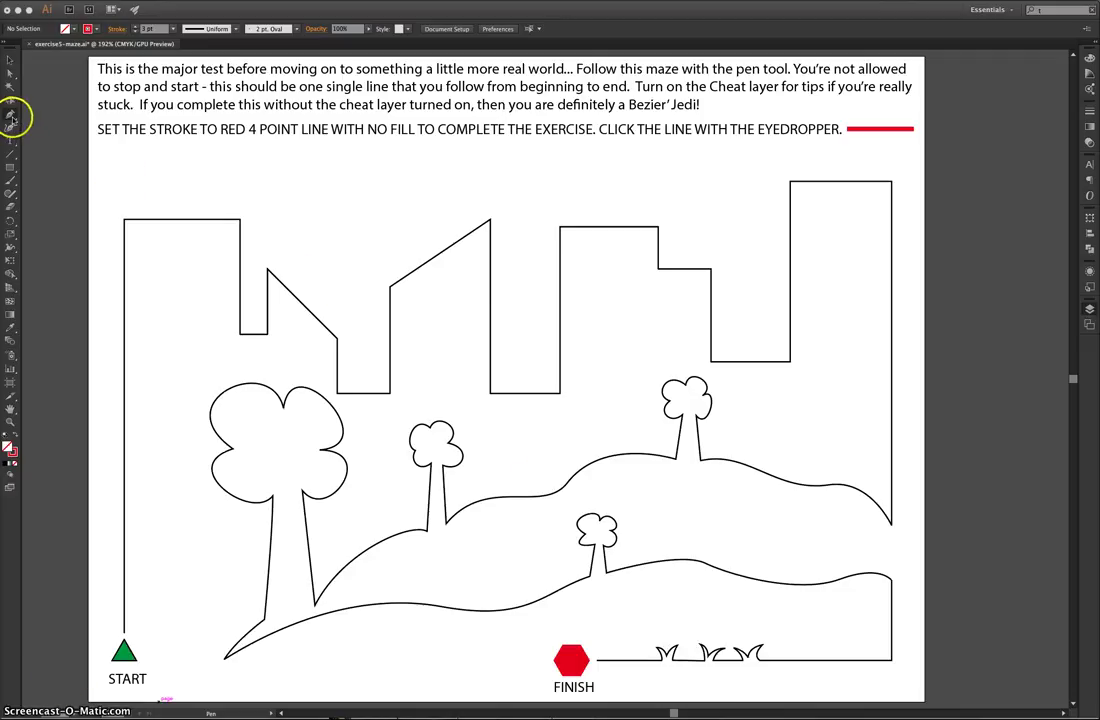
left_click(73, 31)
left_click(73, 31)
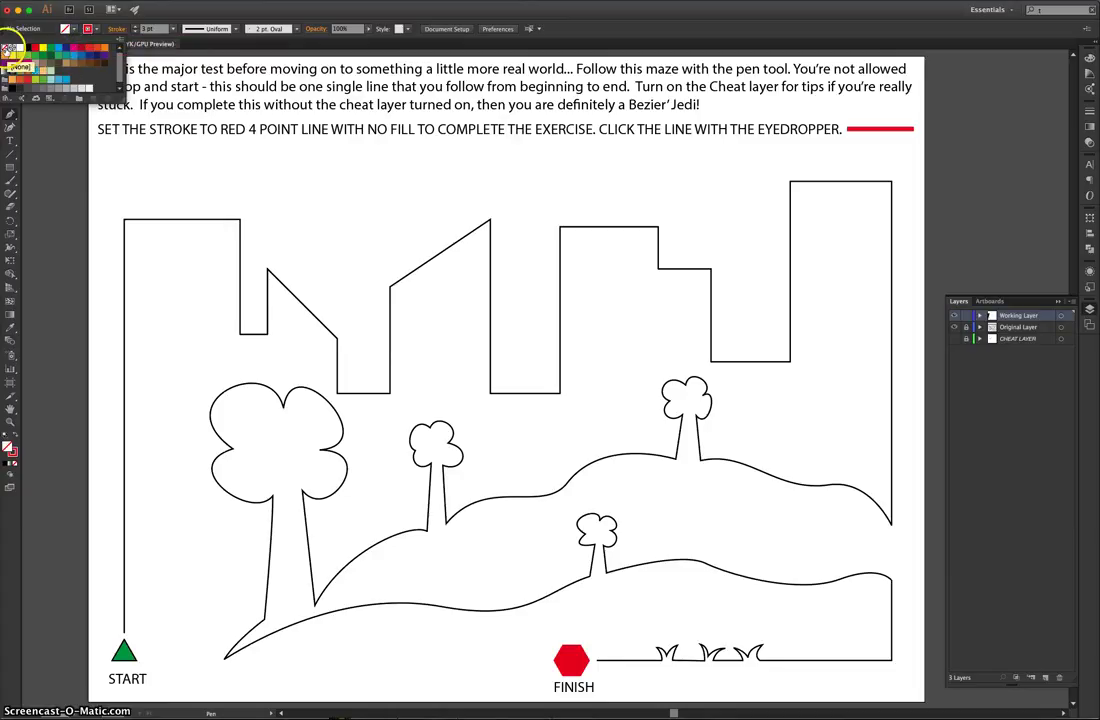
left_click(25, 28)
left_click(86, 28)
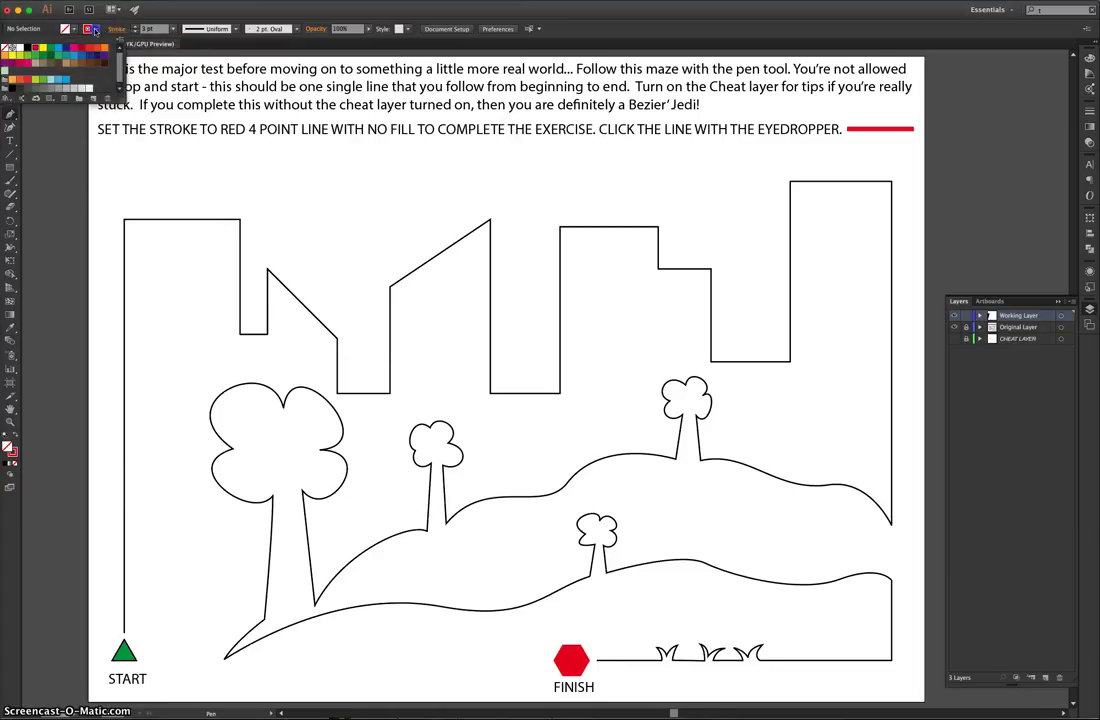
left_click(86, 28)
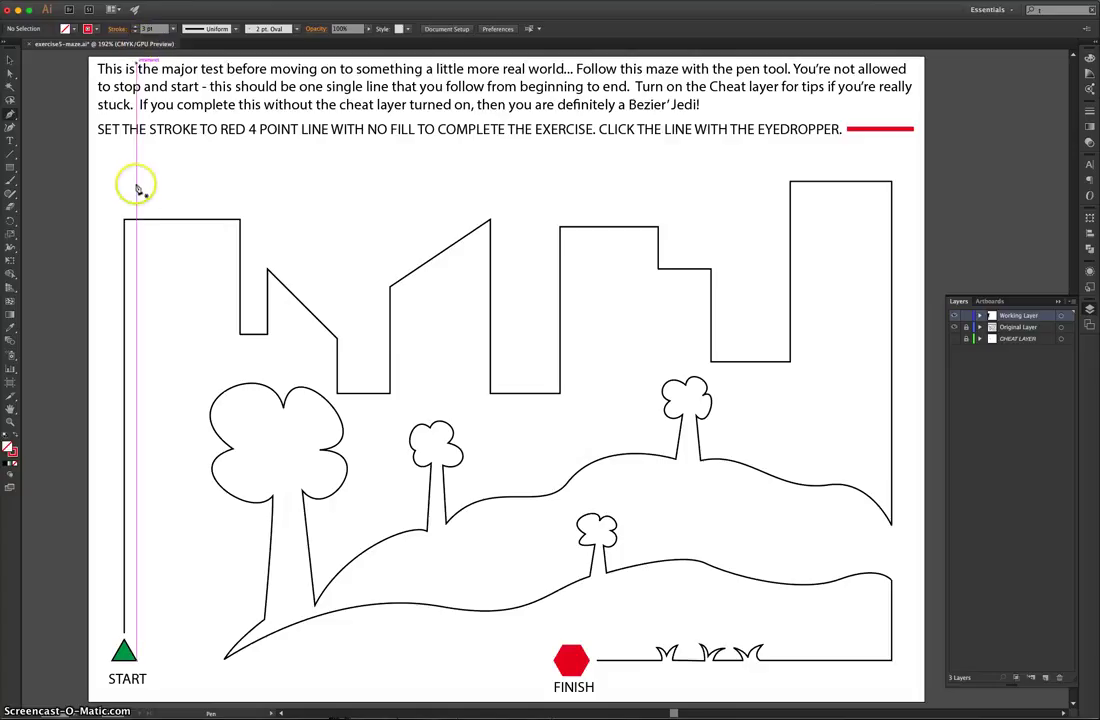
Step: Trace the maze from START up and around the first building to the far end of the narrow gap after it
left_click(124, 632)
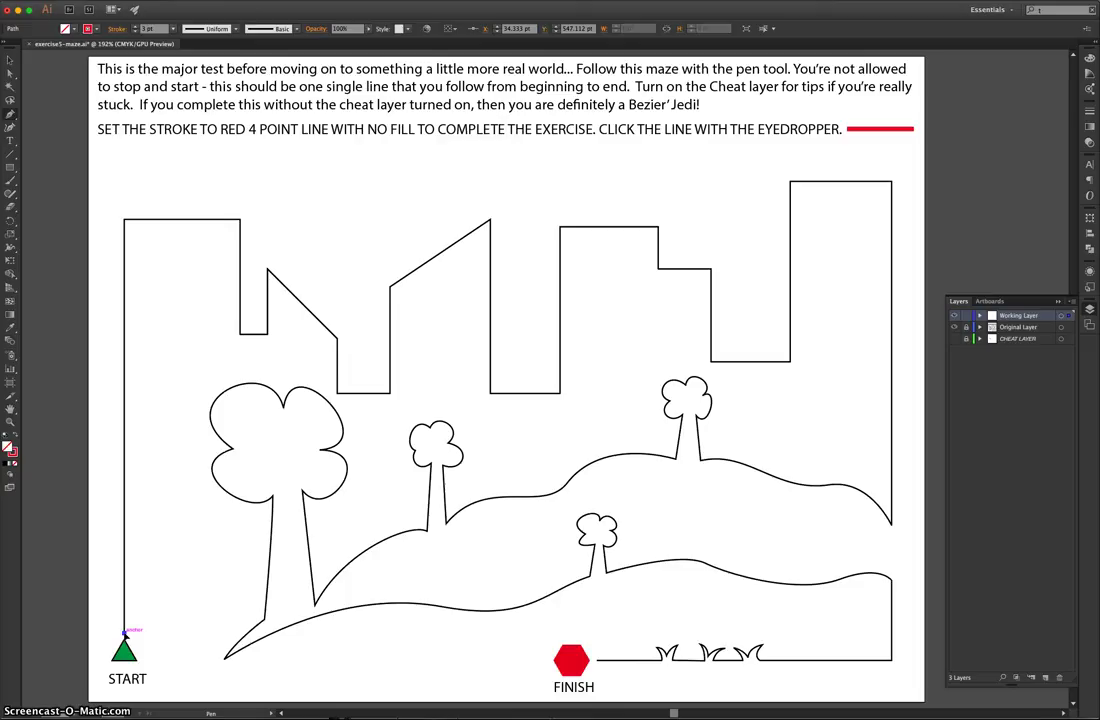
left_click(124, 220)
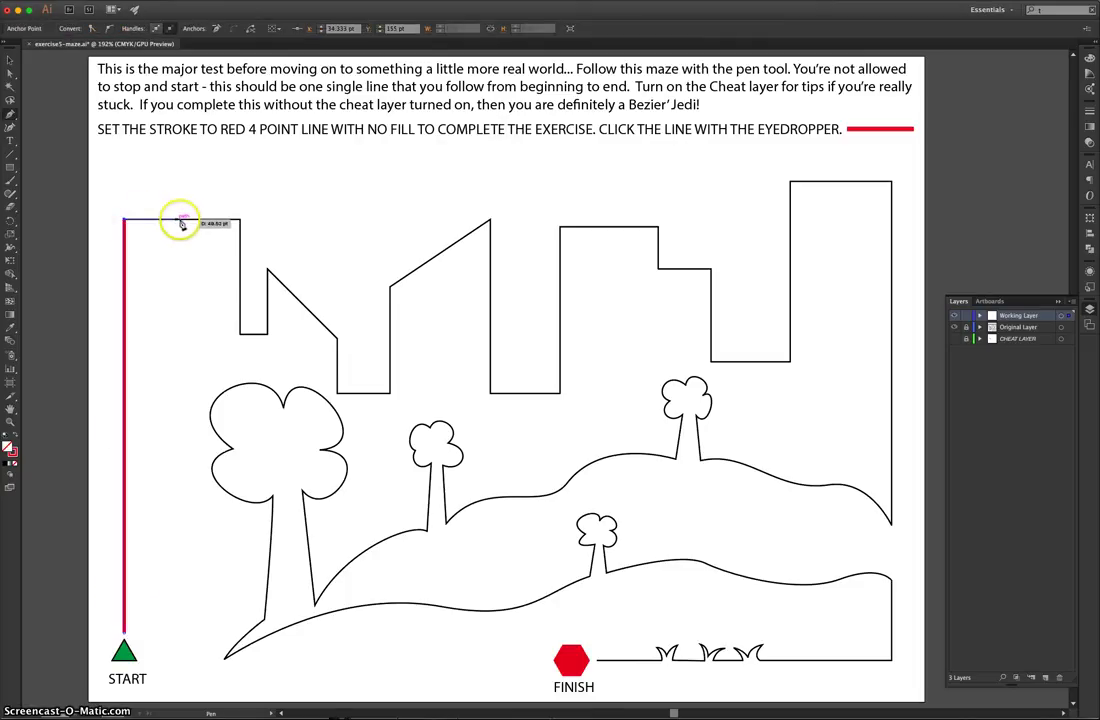
left_click(240, 220)
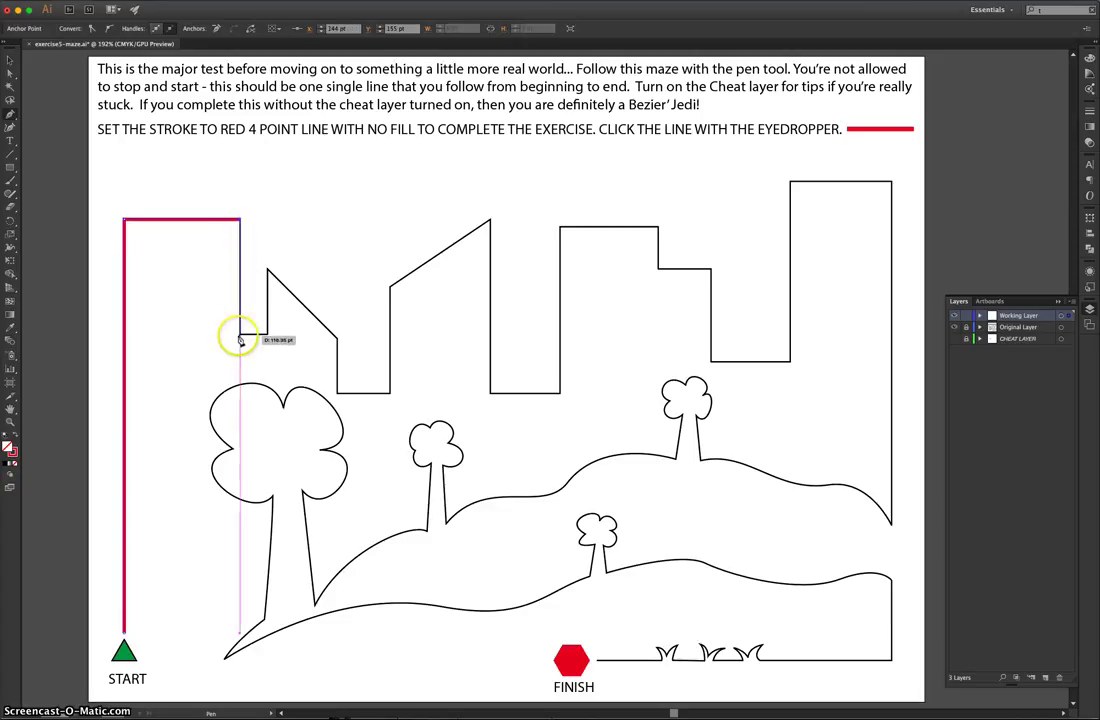
left_click(240, 333)
left_click(266, 333)
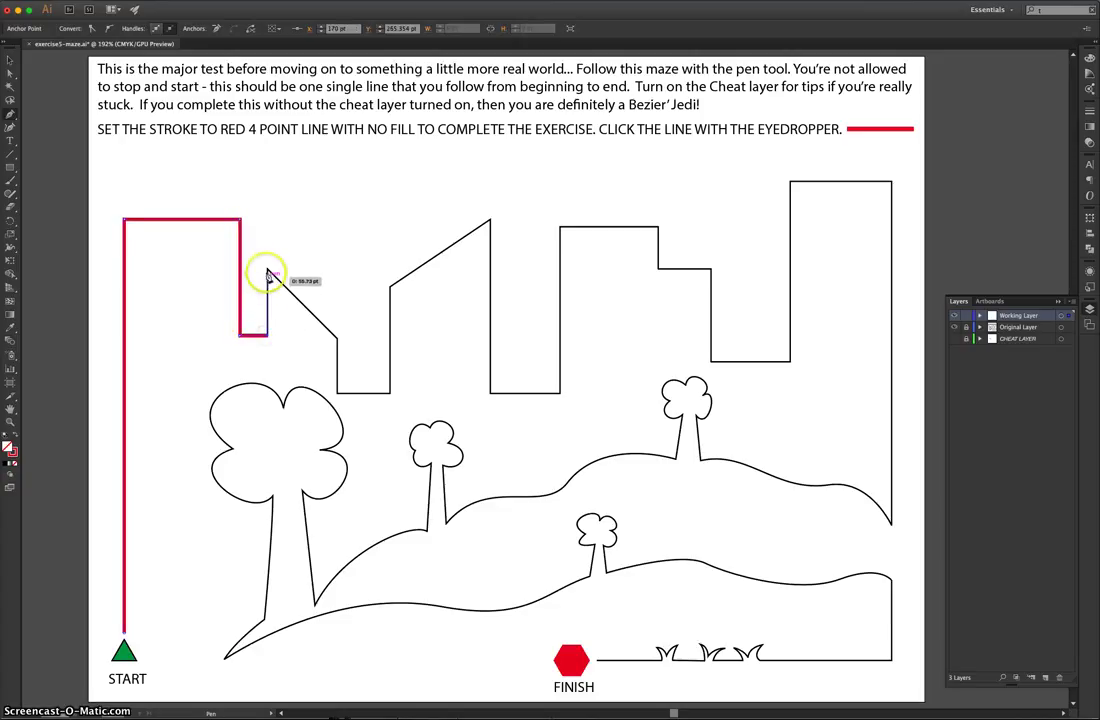
Step: Continue the path over the second building's downward-sloping roof and along the floor of the gap after it
left_click(267, 271)
left_click_drag(267, 270, 340, 345)
left_click(337, 341)
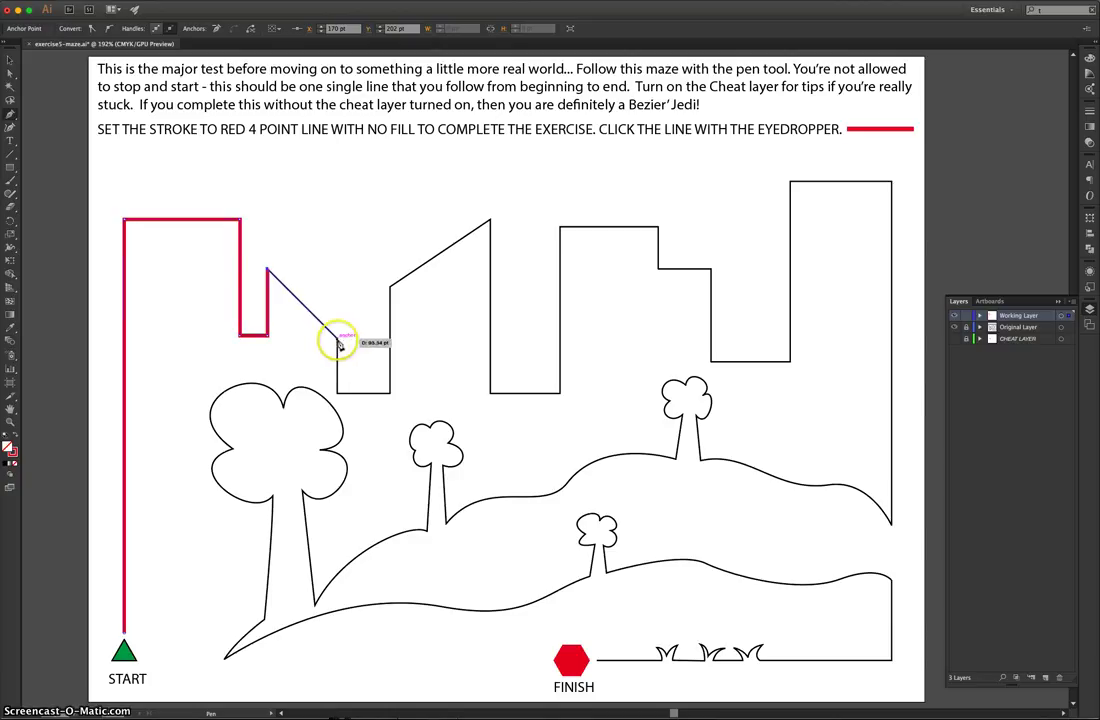
left_click(337, 393)
left_click(390, 392)
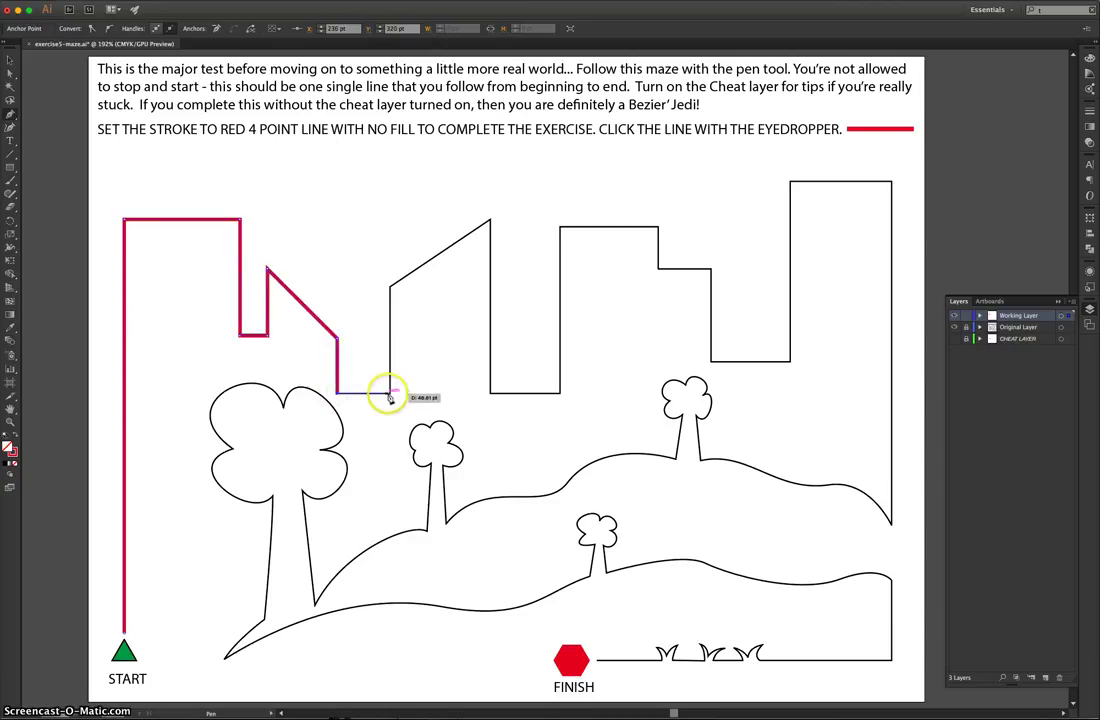
Step: Trace the third building with its upward-sloping roof, down its far wall and across the next gap
left_click(390, 290)
left_click(491, 220)
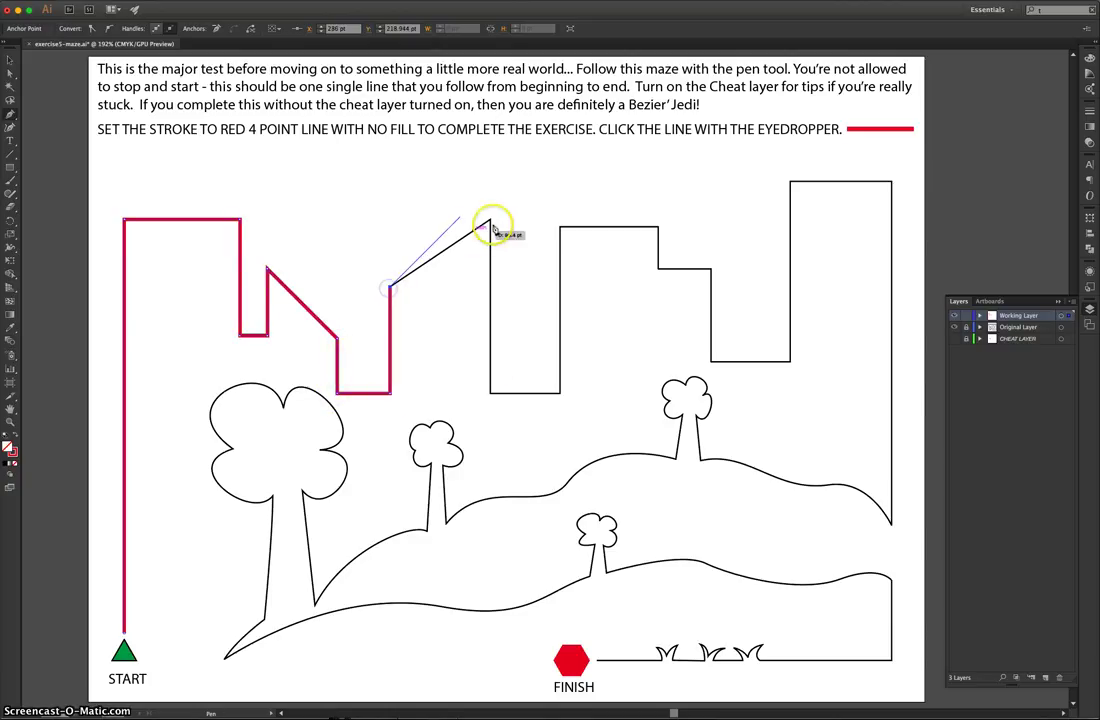
left_click(491, 392)
left_click(560, 393)
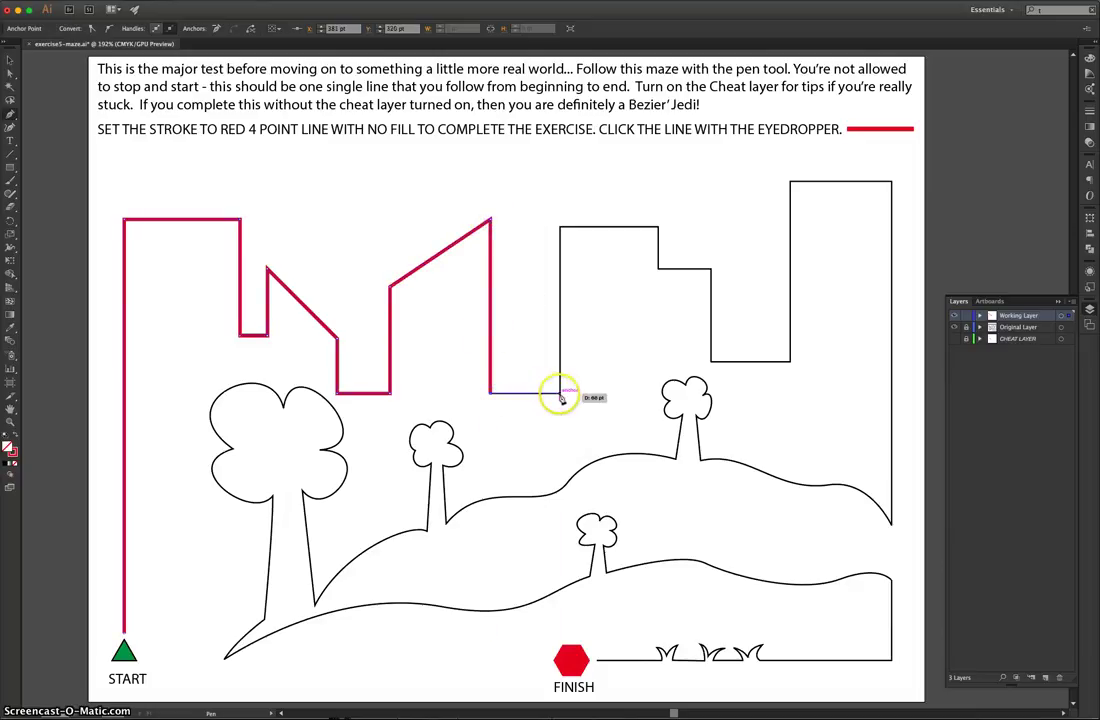
Step: Trace the stepped fourth building with straight segments, ending at the foot of the tall last building
left_click(560, 227)
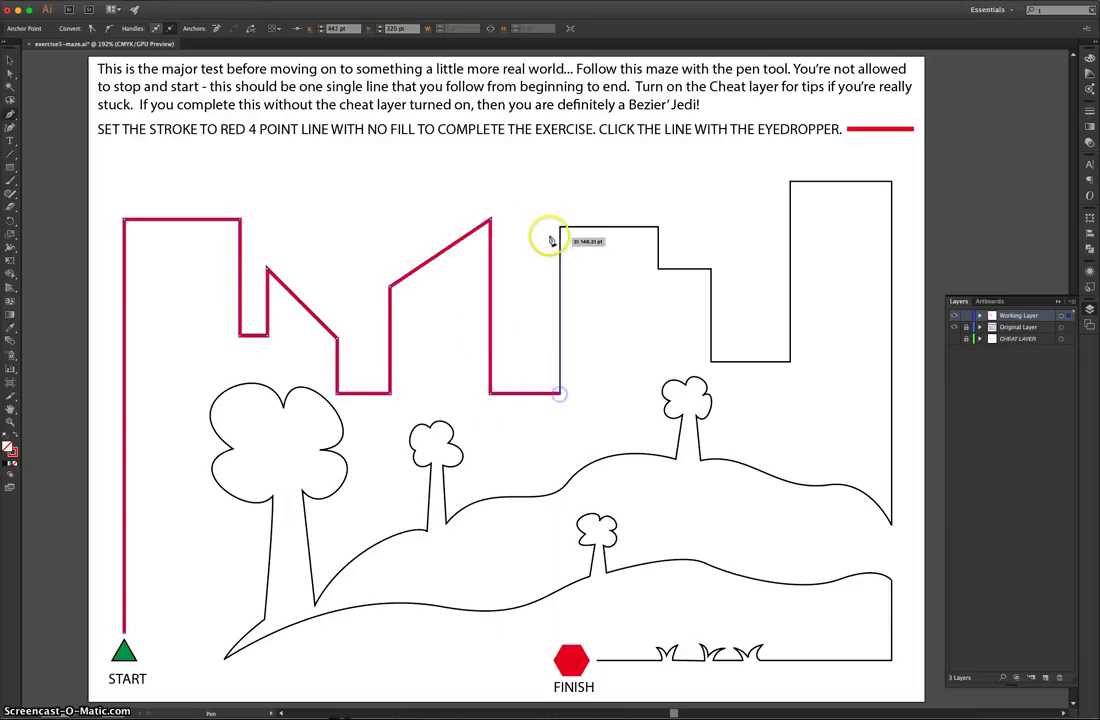
left_click(658, 227)
left_click(658, 270)
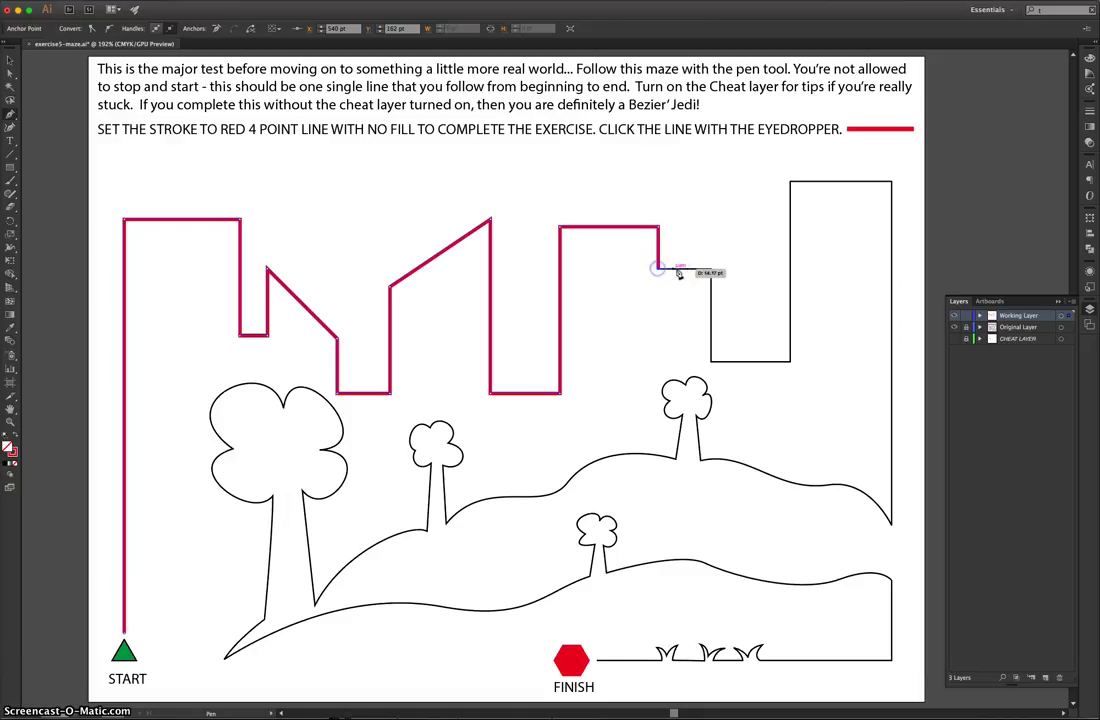
left_click(710, 269)
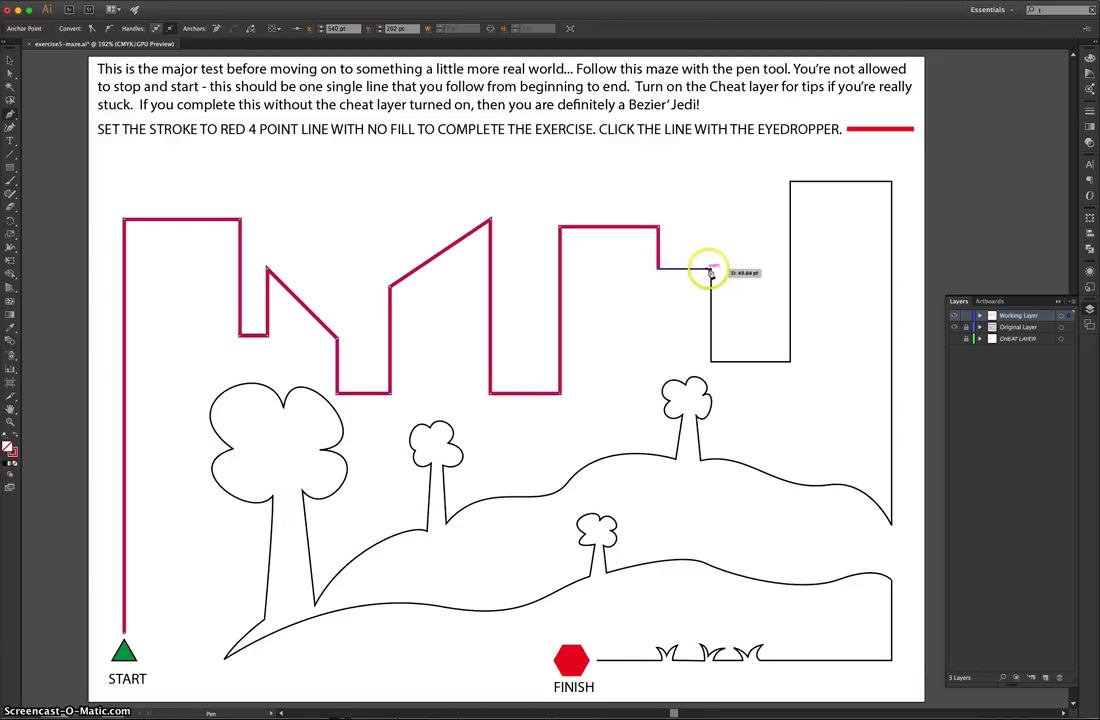
left_click(711, 361)
left_click(790, 362)
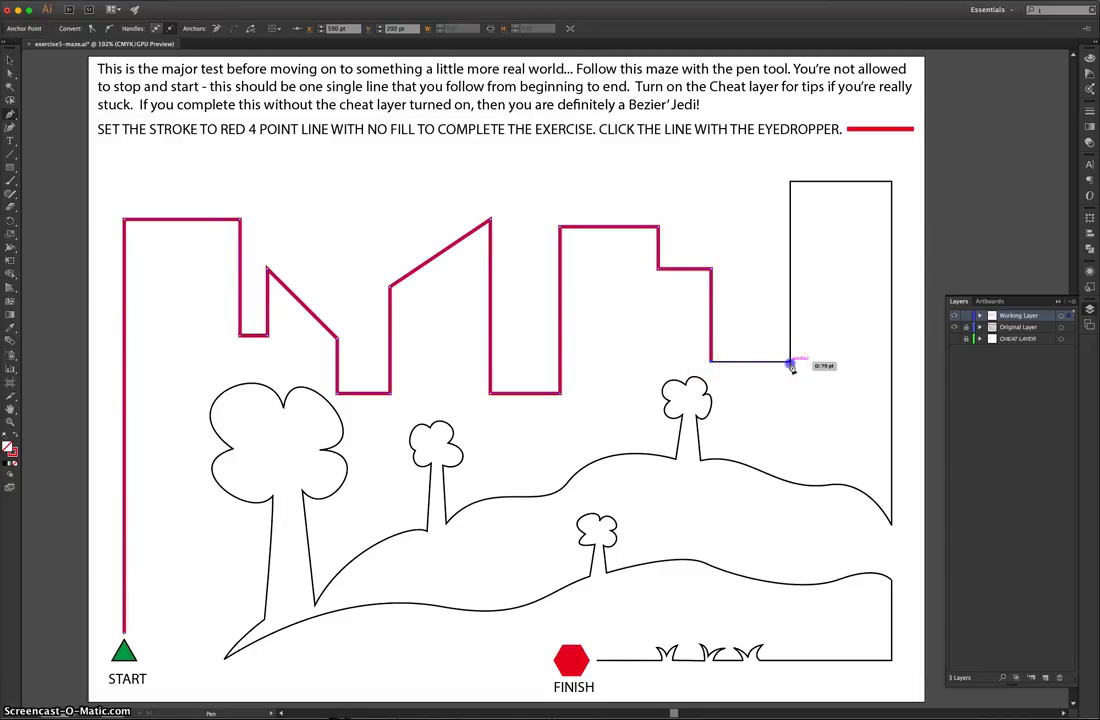
Step: Trace the tall last building and its long outer wall down to the point where the upper hill starts
left_click(790, 182)
left_click(892, 183)
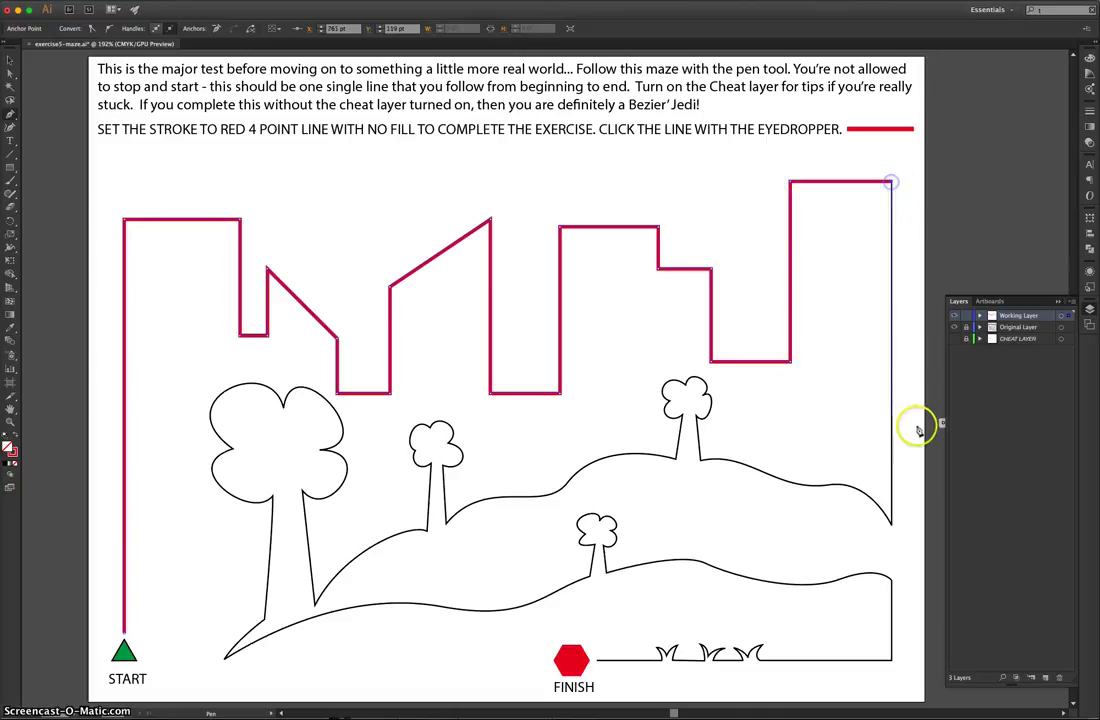
left_click(892, 528)
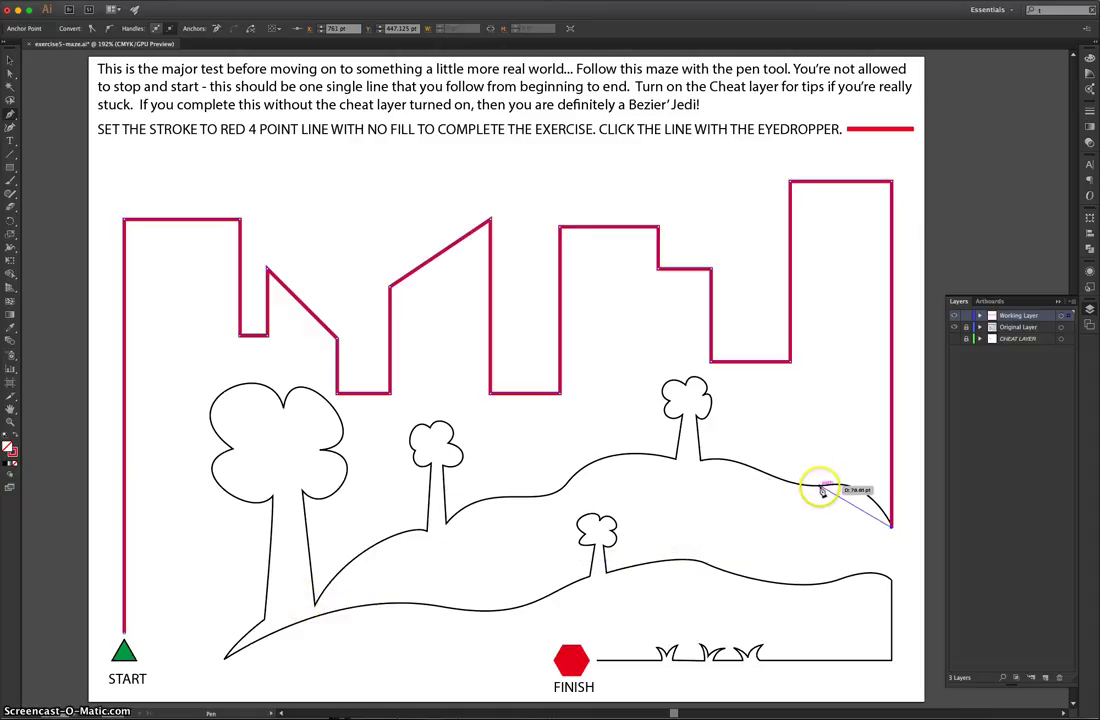
Step: Trace the upper hill's curve from the outer wall to the near base of the first tree's trunk
mouse_move(820, 490)
left_mouse_down()
mouse_move(762, 496)
mouse_move(749, 460)
mouse_move(762, 496)
mouse_move(755, 469)
left_mouse_up()
left_click(754, 468)
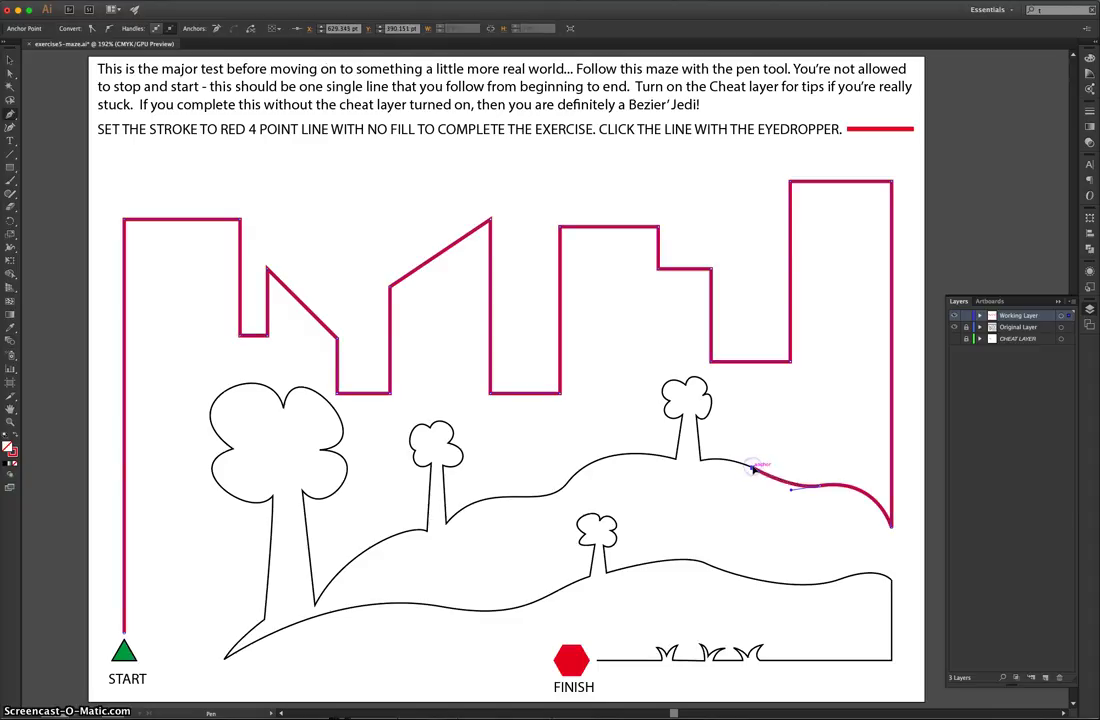
left_click_drag(714, 468, 704, 465)
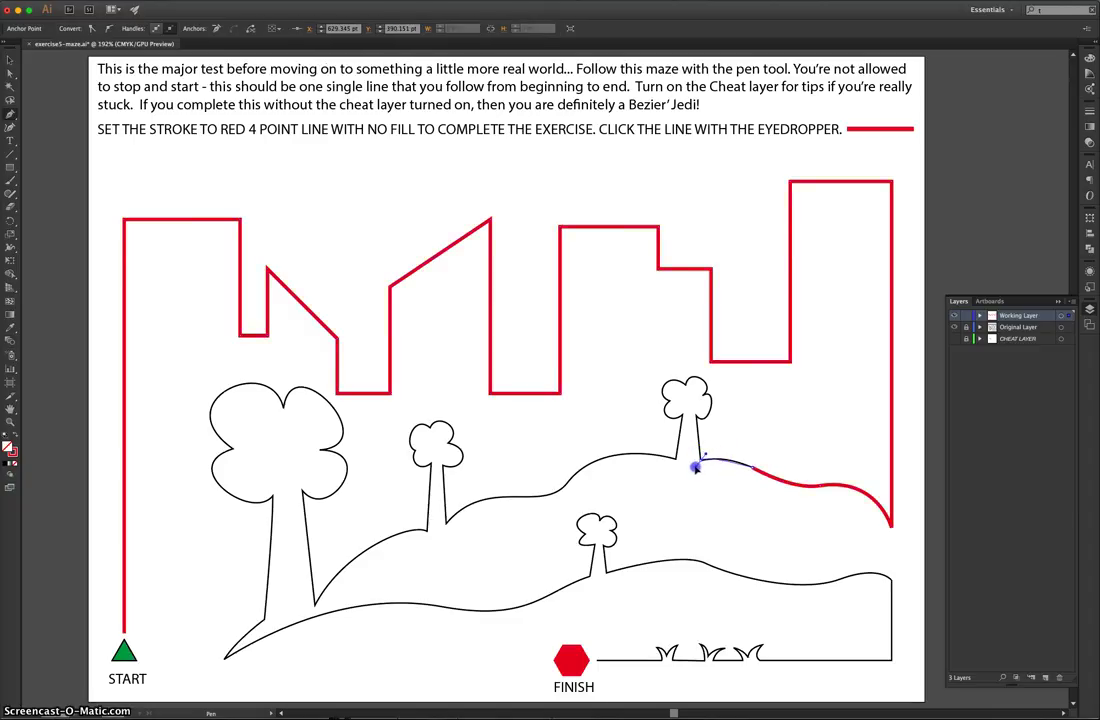
left_click_drag(688, 469, 689, 470)
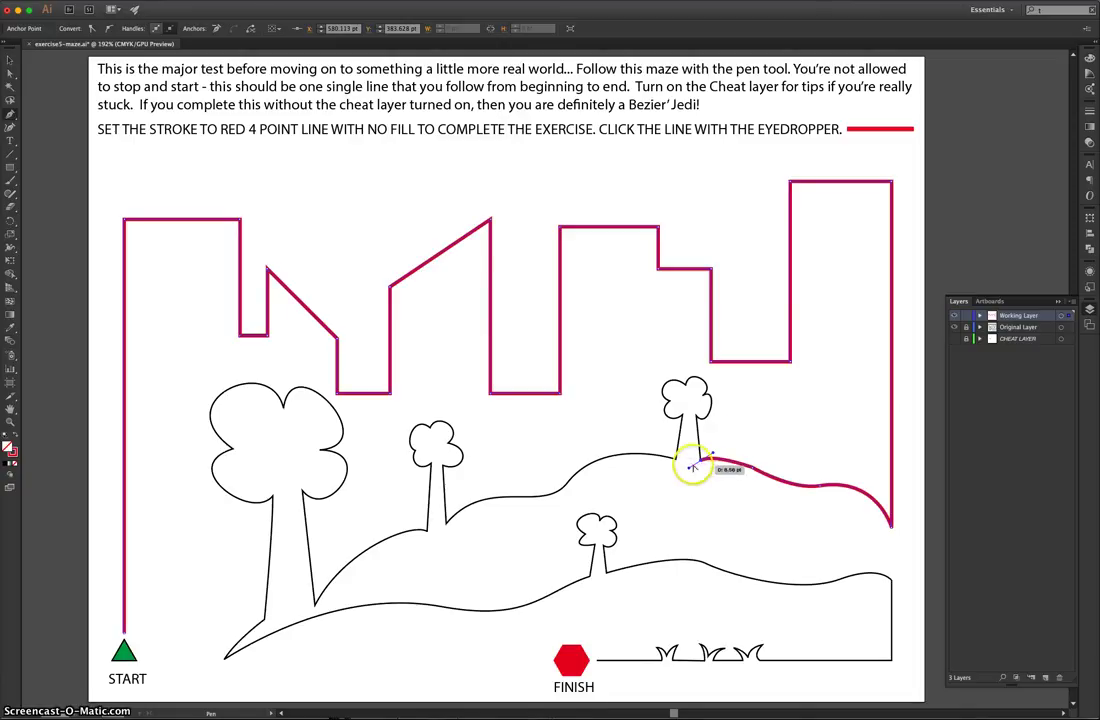
Step: Turn the trunk-base point into a corner and trace the trunk's right edge up to the foliage
scroll(706, 428, "up", 5)
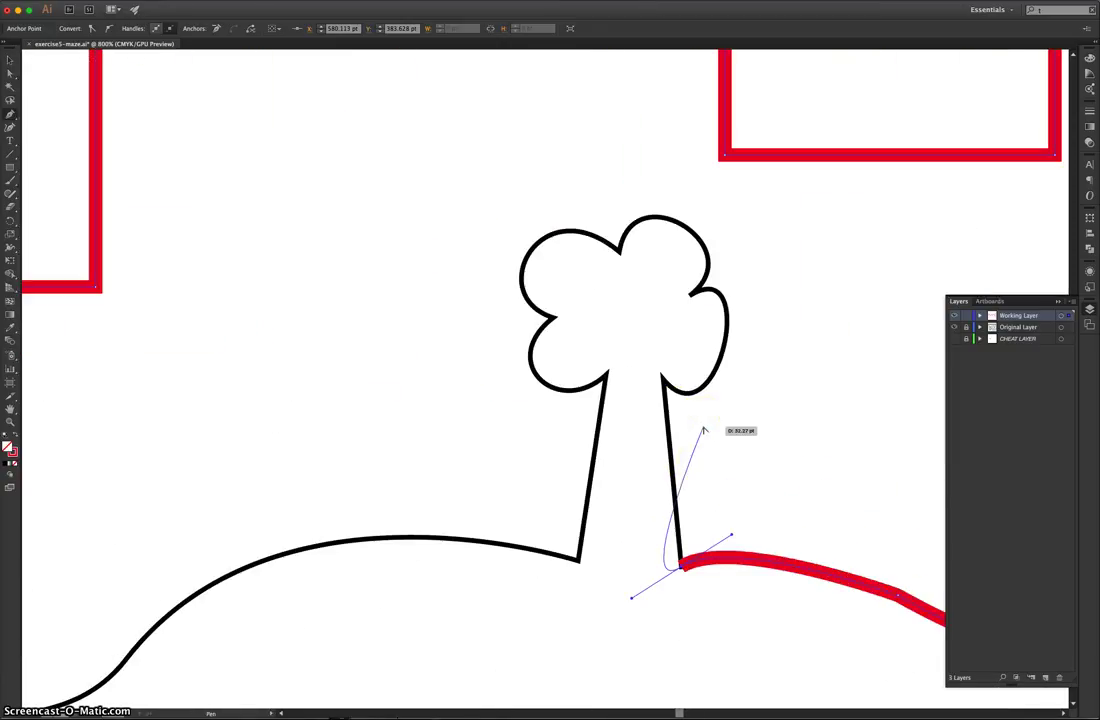
left_click_drag(663, 402, 661, 378)
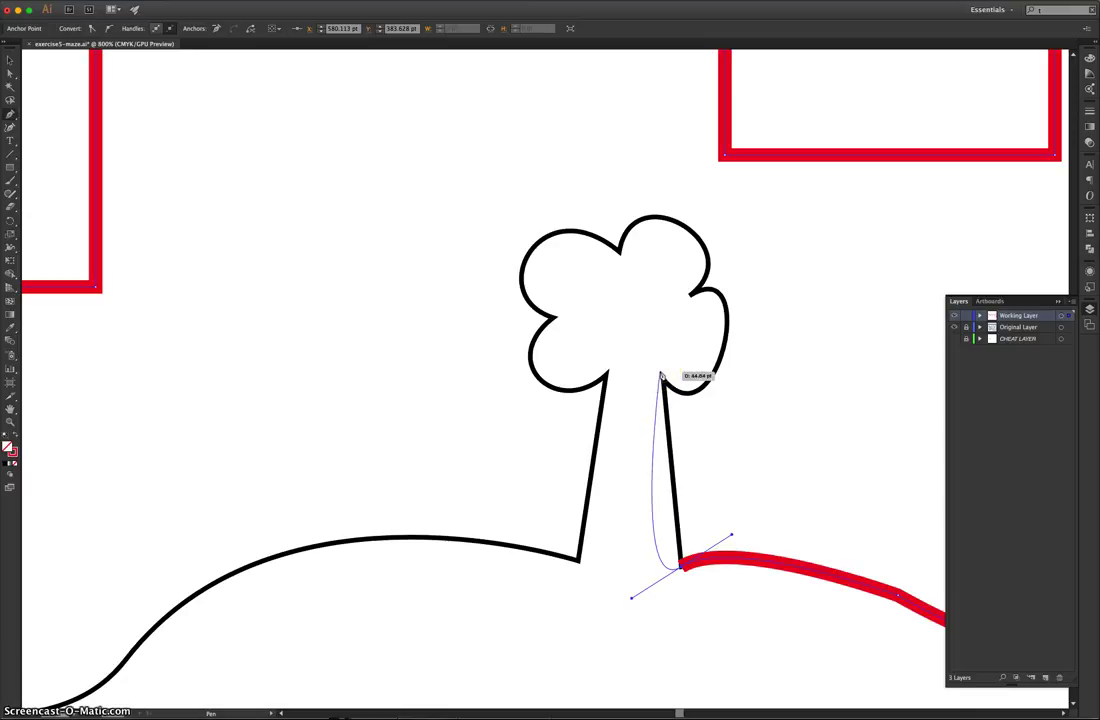
left_click_drag(660, 377, 658, 531)
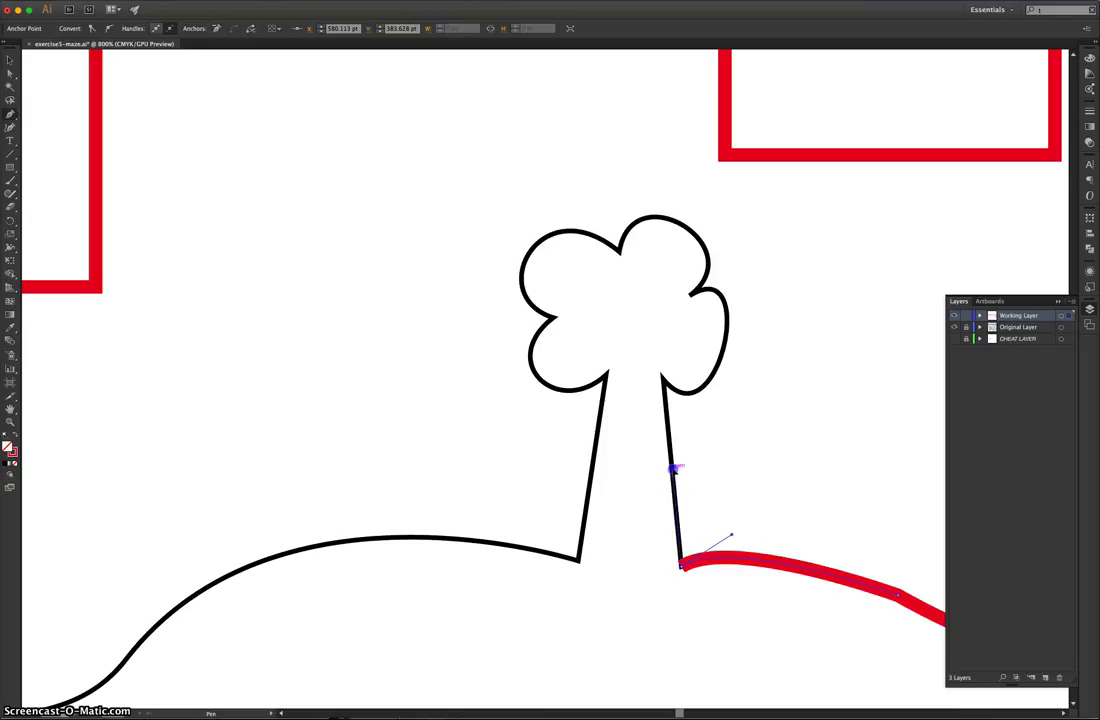
left_click_drag(663, 408, 660, 375)
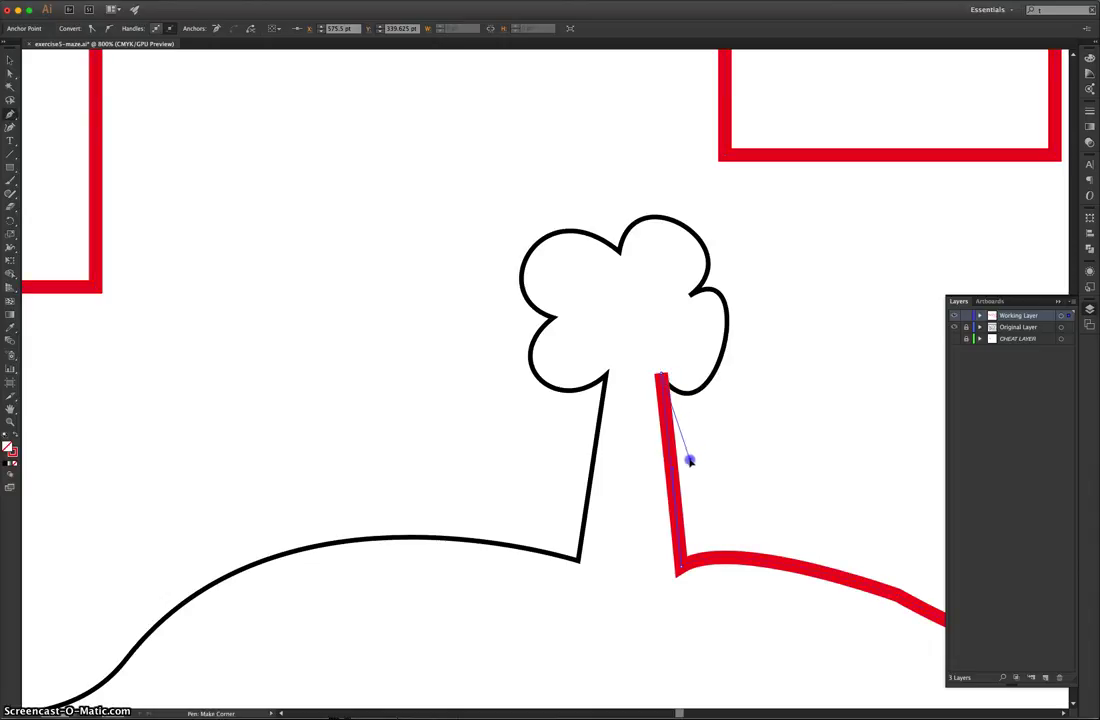
Step: Trace the tree's two right foliage lobes as curves, redirecting the direction handles to make sharp corners where they begin
left_click_drag(689, 460, 698, 366)
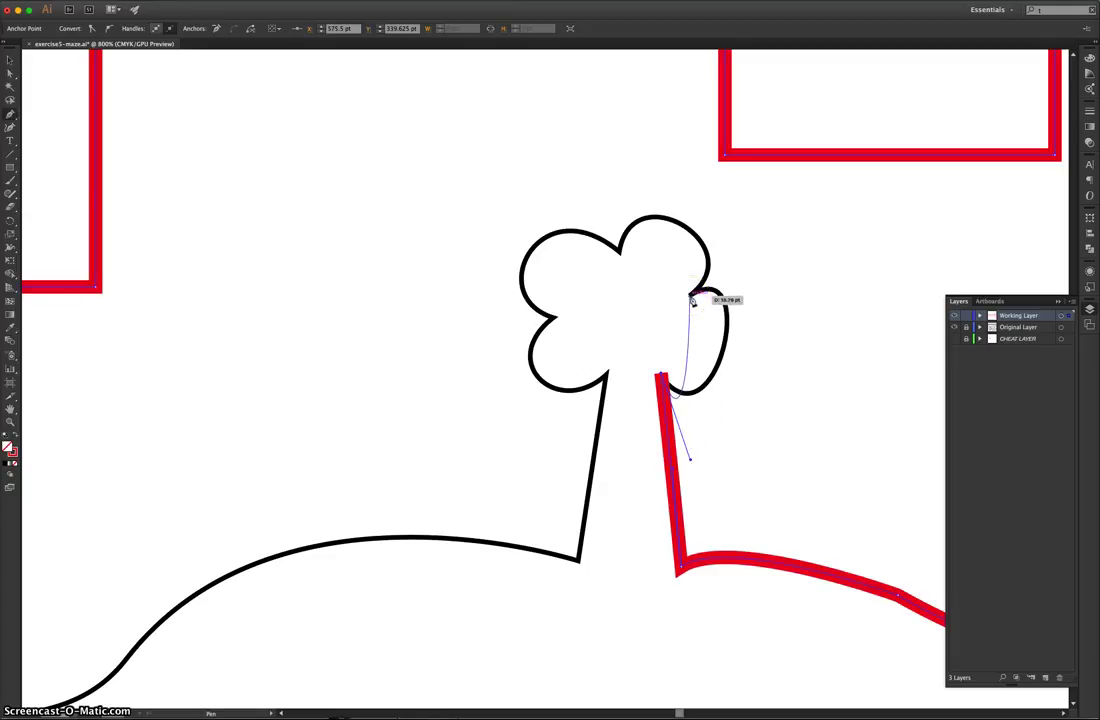
left_click_drag(691, 298, 600, 332)
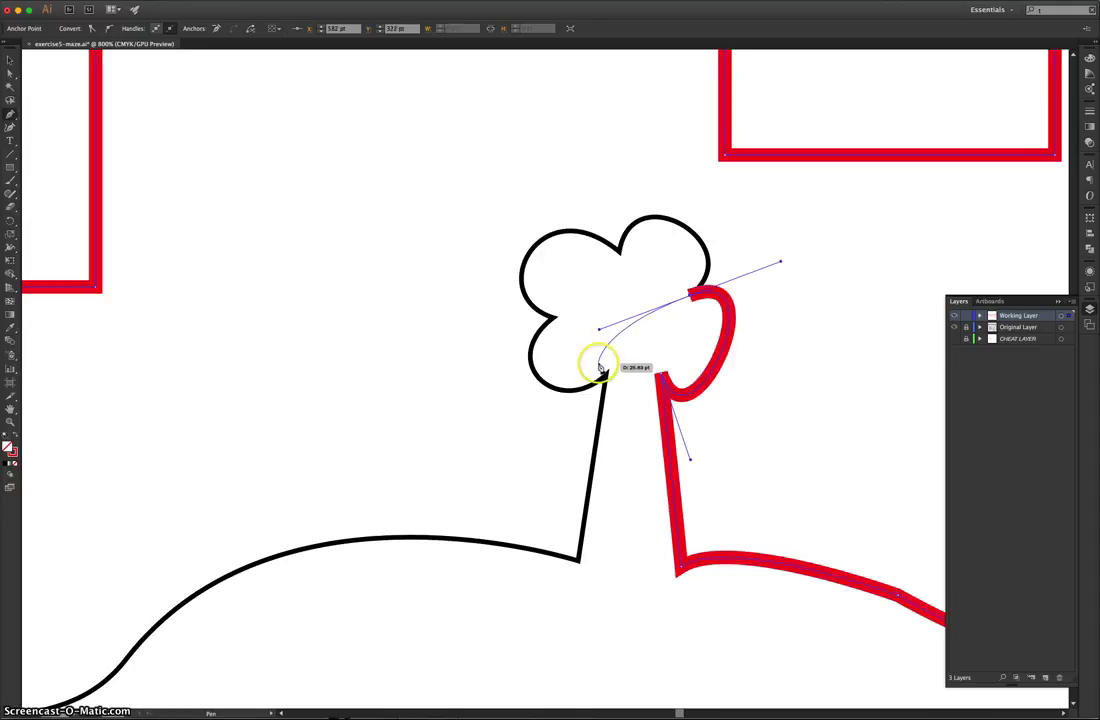
left_click_drag(622, 256, 600, 331)
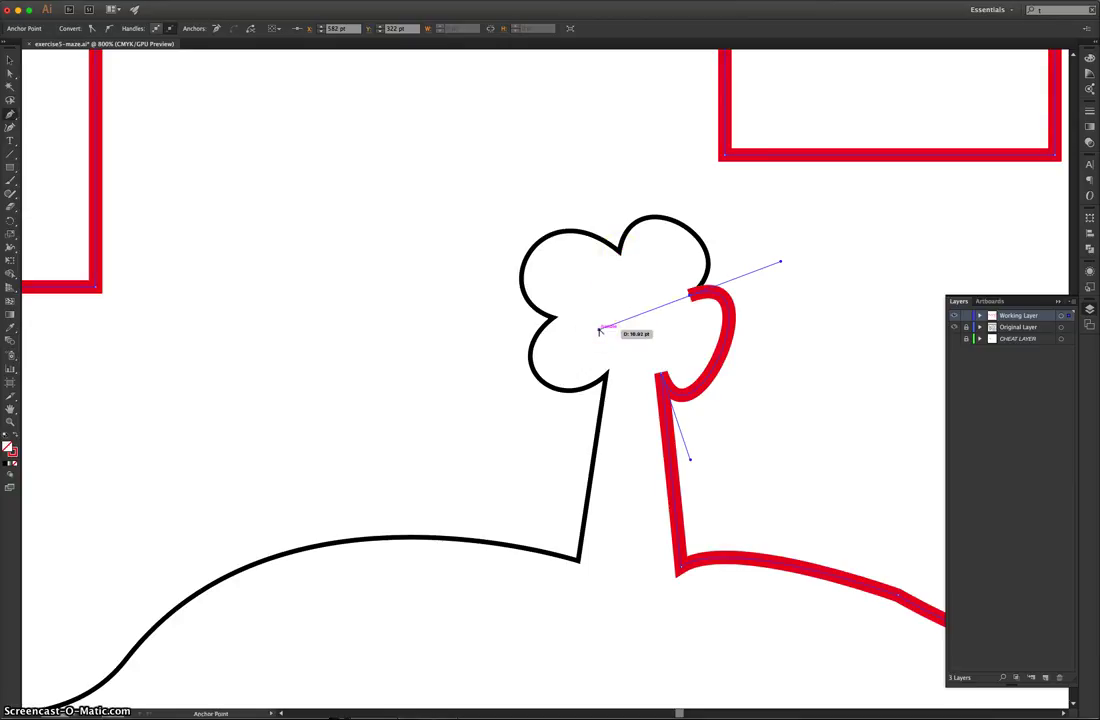
left_click_drag(600, 331, 770, 262)
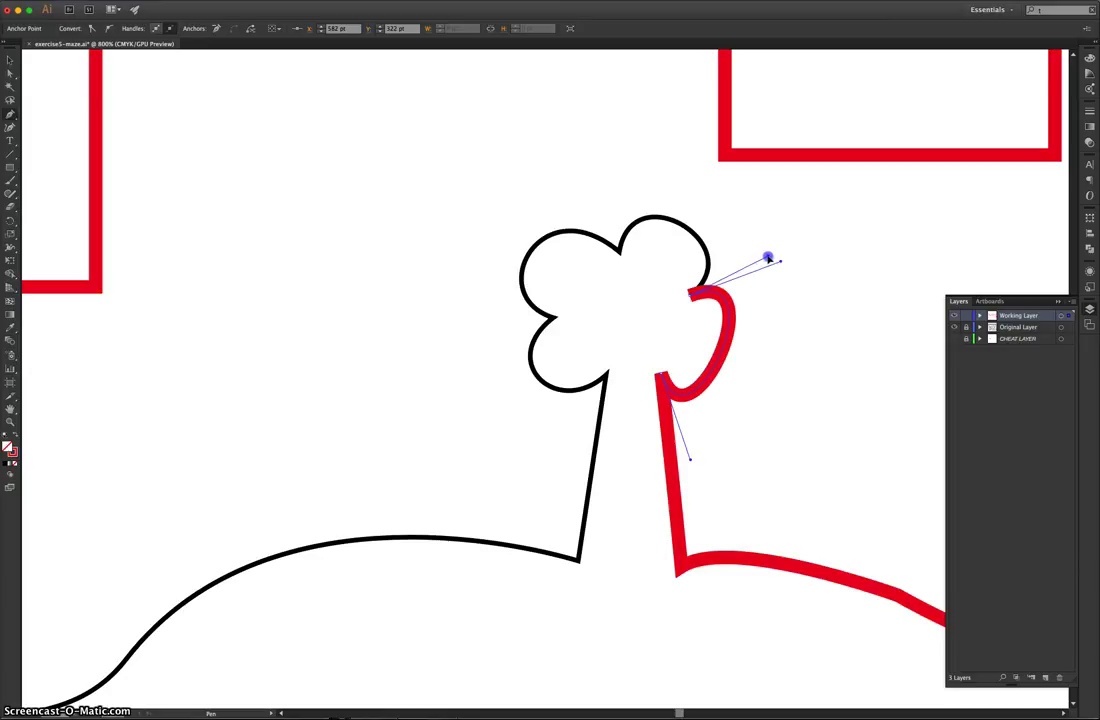
mouse_move(770, 258)
left_mouse_down()
mouse_move(652, 267)
mouse_move(620, 256)
mouse_move(623, 339)
mouse_move(606, 339)
left_mouse_up()
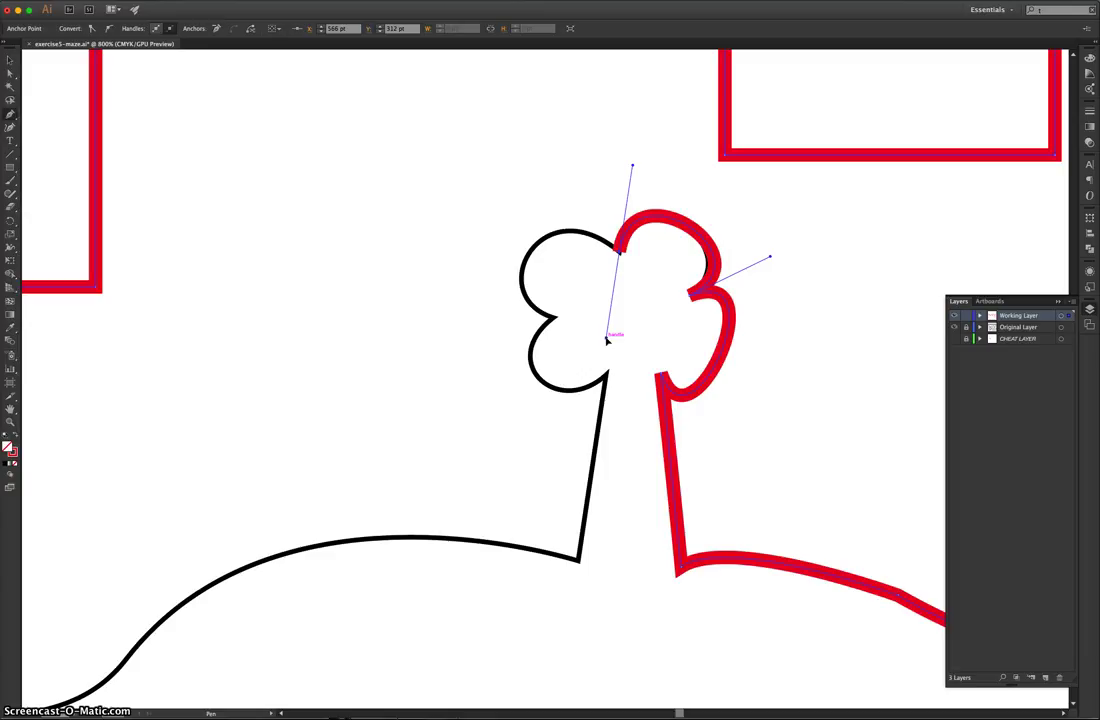
Step: Trace the tree's upper-left foliage lobe, redirecting the direction handles at both ends to form corners
left_click_drag(607, 339, 605, 286)
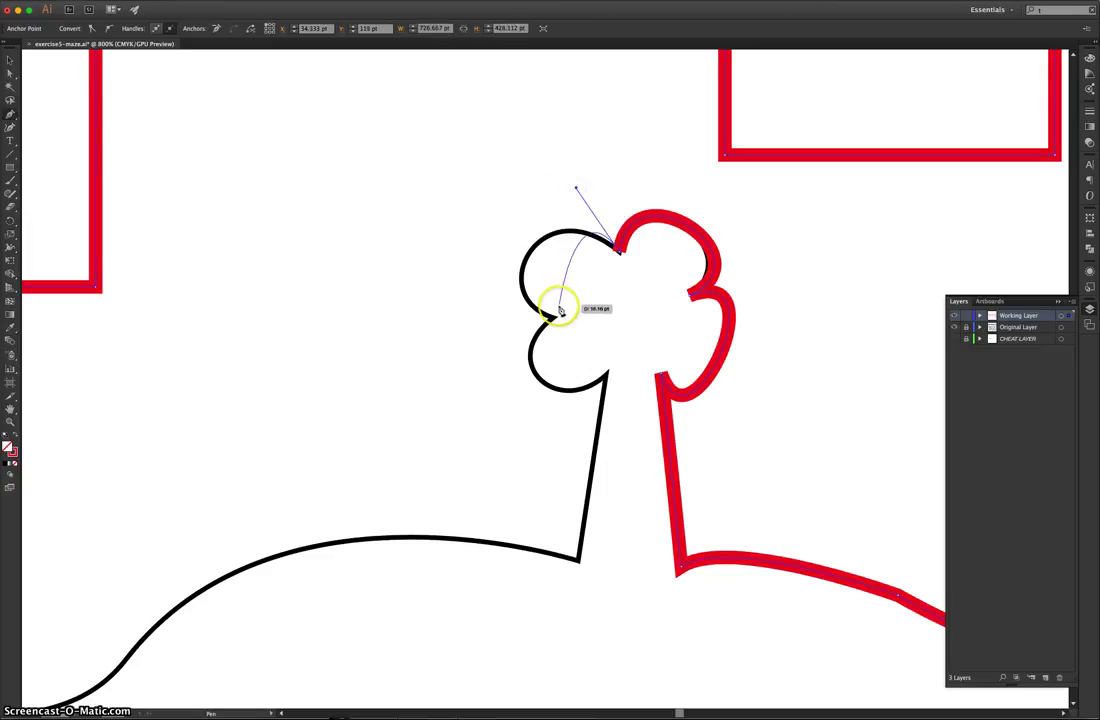
mouse_move(556, 318)
left_mouse_down()
mouse_move(648, 358)
mouse_move(493, 342)
mouse_move(483, 363)
left_mouse_up()
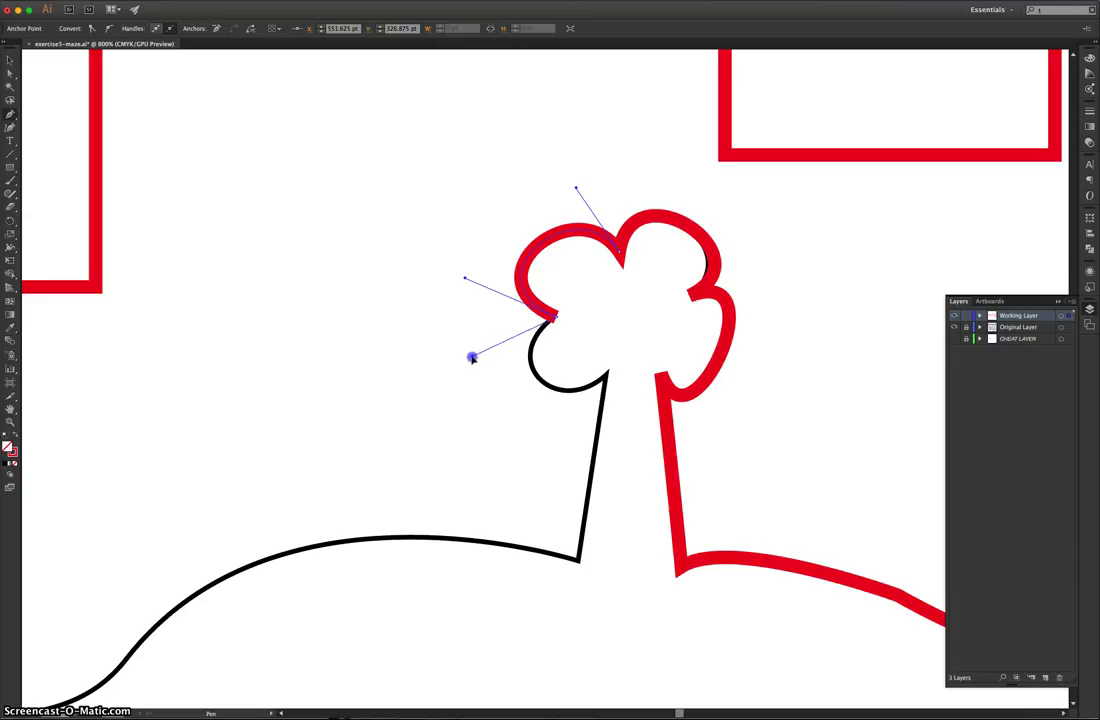
left_click_drag(472, 358, 471, 358)
Step: Trace the lower-left foliage lobe, then the trunk's left edge down to the hill
left_click(607, 370)
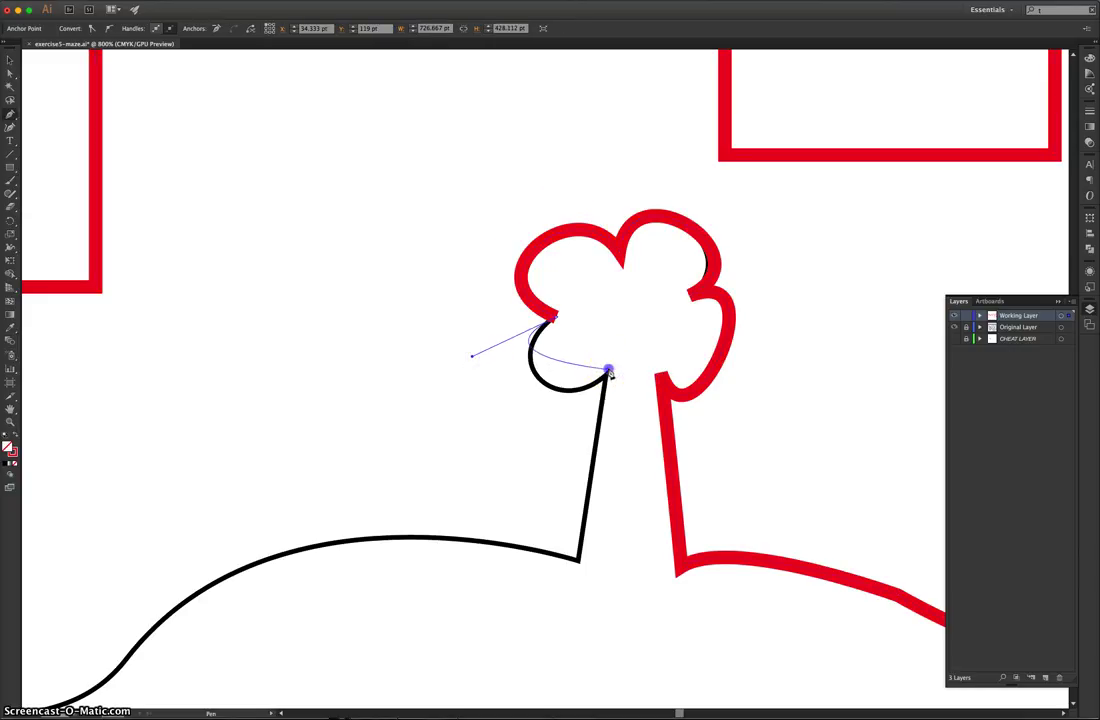
left_click_drag(609, 372, 638, 309)
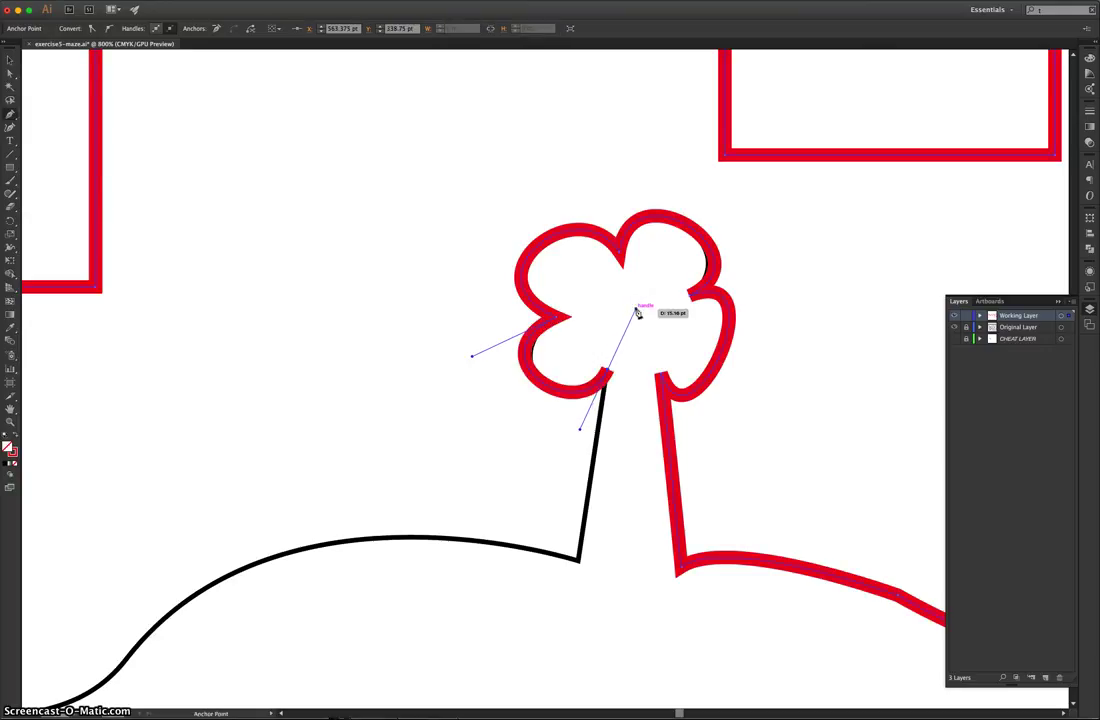
left_click_drag(636, 310, 630, 376)
left_click_drag(602, 453, 593, 467)
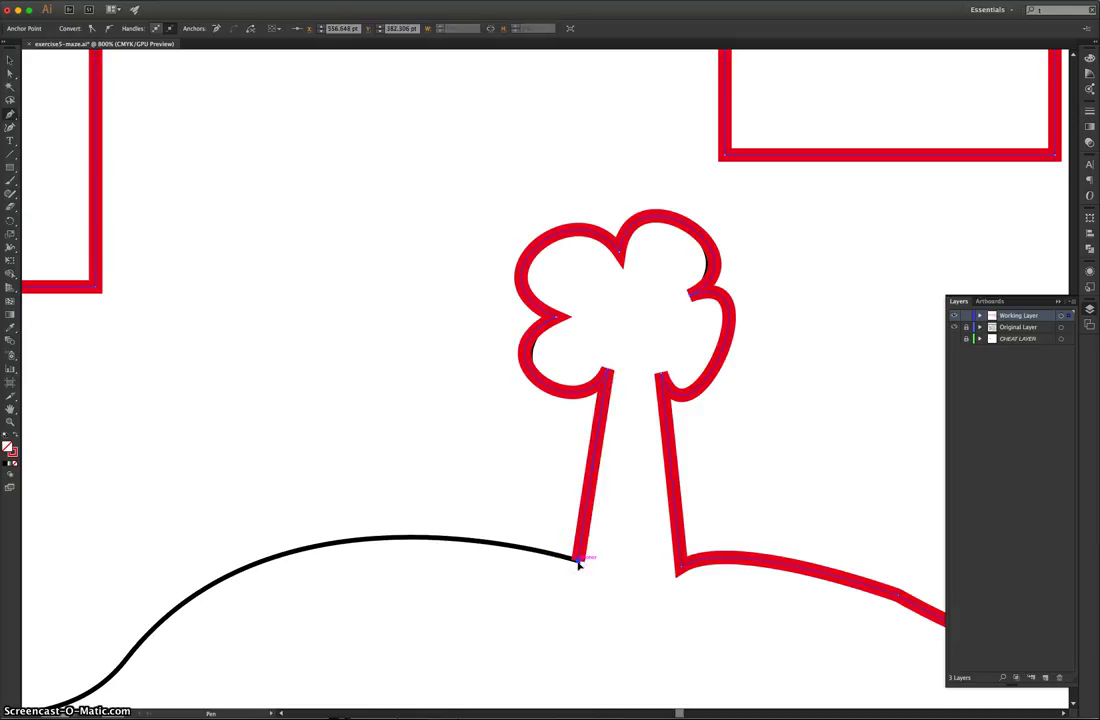
Step: Trace the hill beyond the trunk's left base as a curve over the crest into the dip, shortening the direction handle at the bend
scroll(578, 567, "down", 1)
scroll(578, 567, "down", 2)
left_click_drag(577, 567, 418, 705)
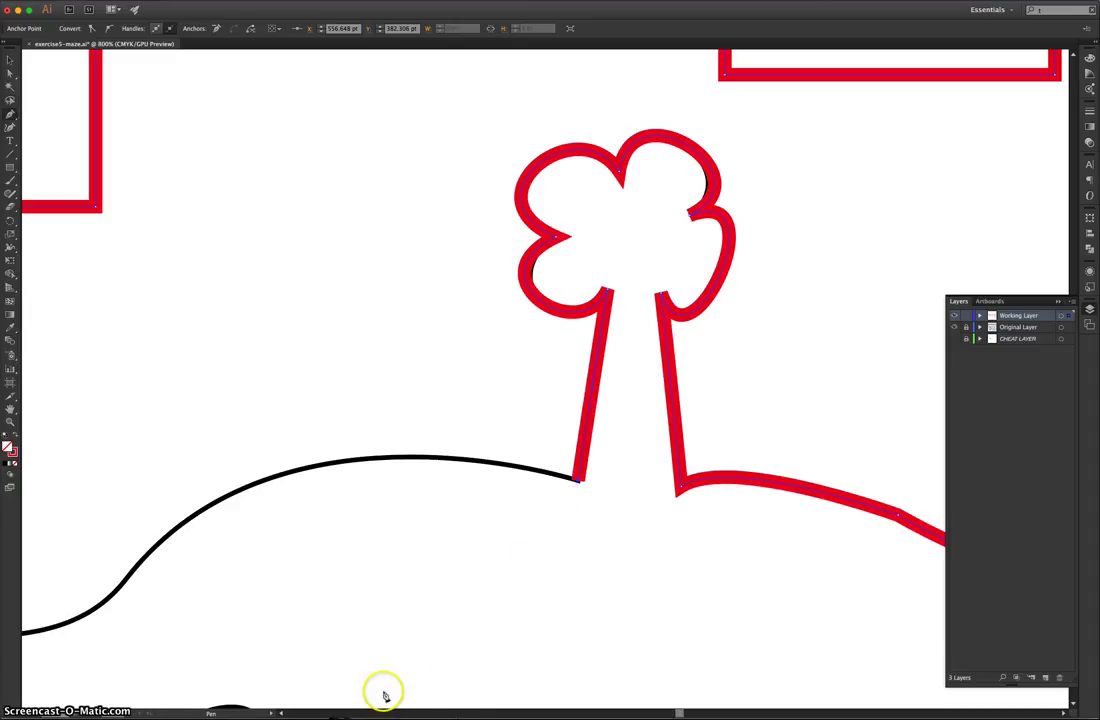
left_click_drag(285, 632, 213, 430)
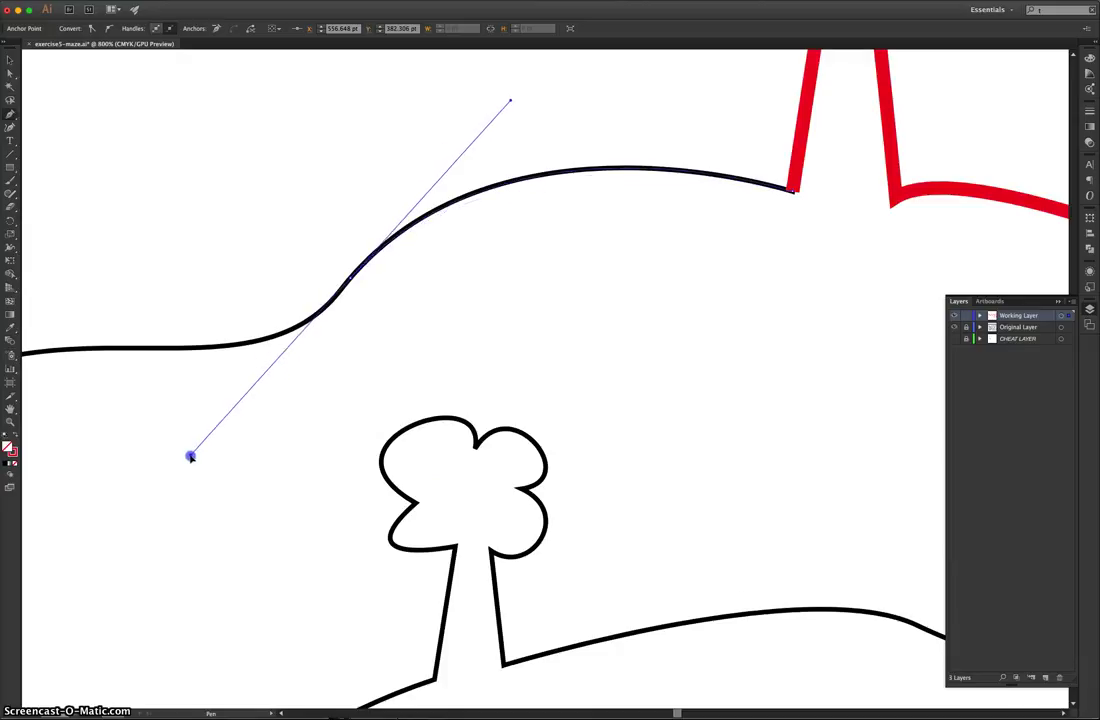
left_click_drag(190, 456, 192, 457)
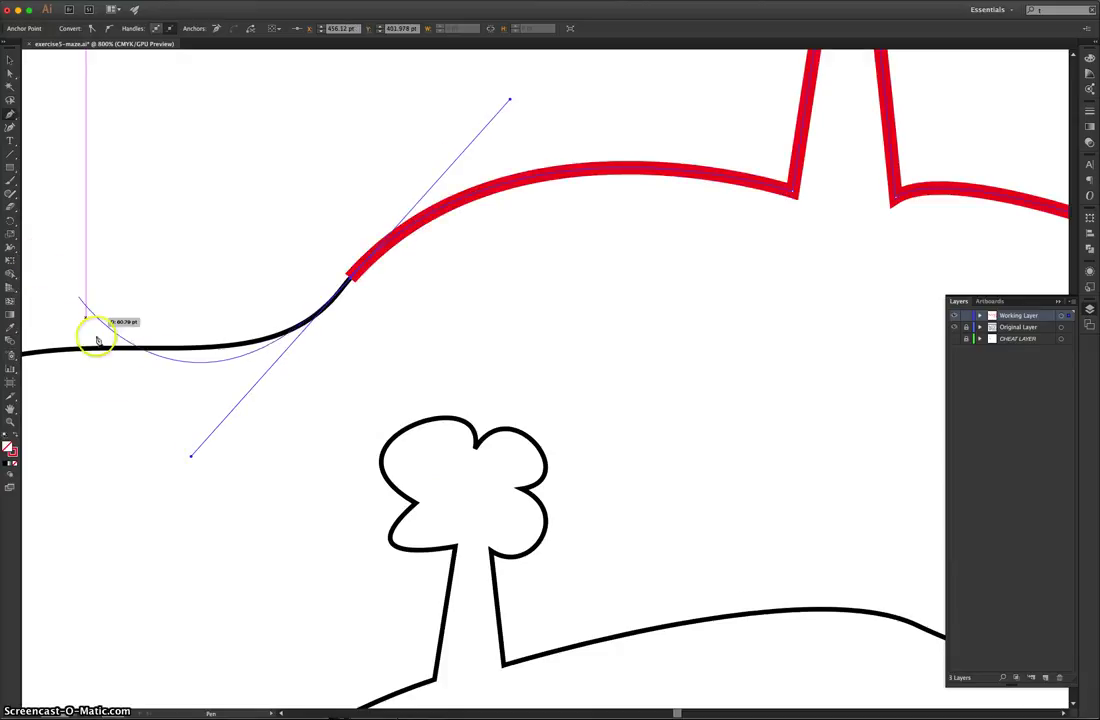
left_click_drag(190, 457, 261, 376)
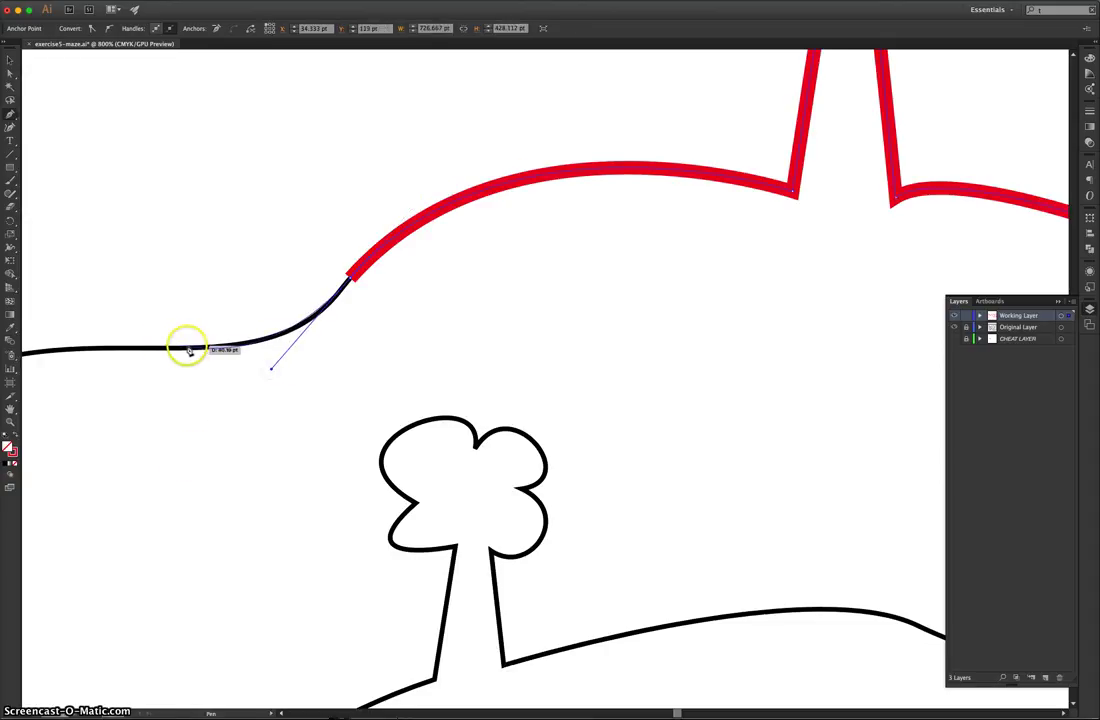
mouse_move(193, 350)
left_mouse_down()
mouse_move(223, 350)
mouse_move(181, 349)
left_mouse_up()
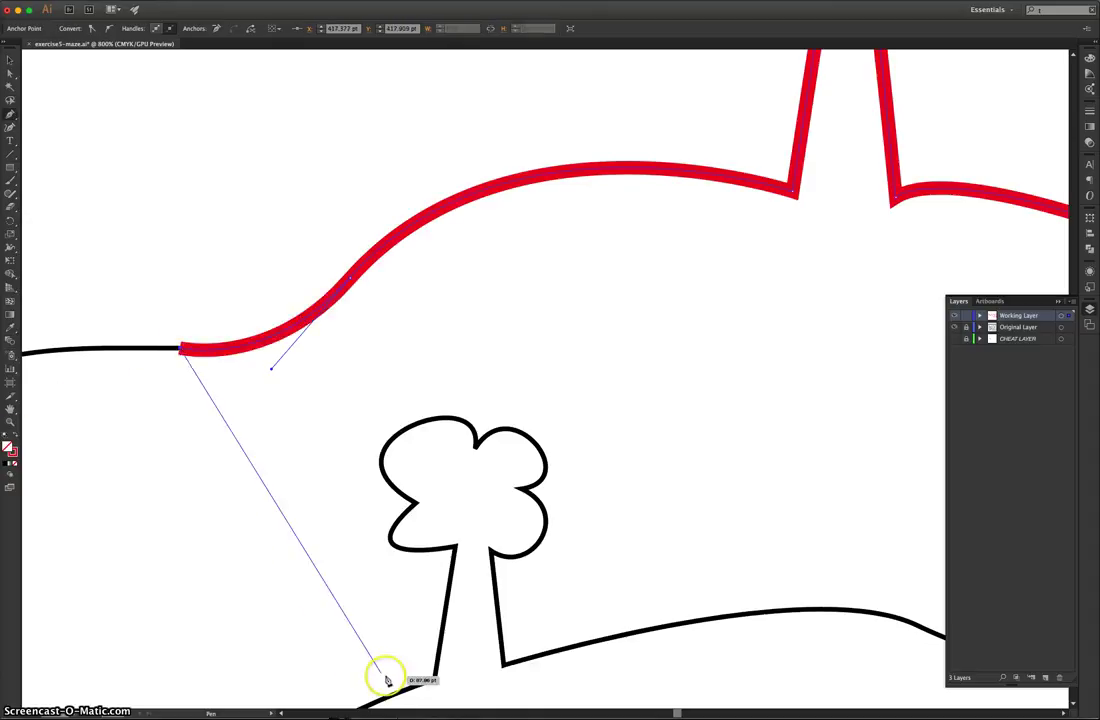
Step: Trace the hill down to the next tree's trunk base, redirect the handle there into a corner, and trace the trunk's right edge up
scroll(282, 700, "left", 10)
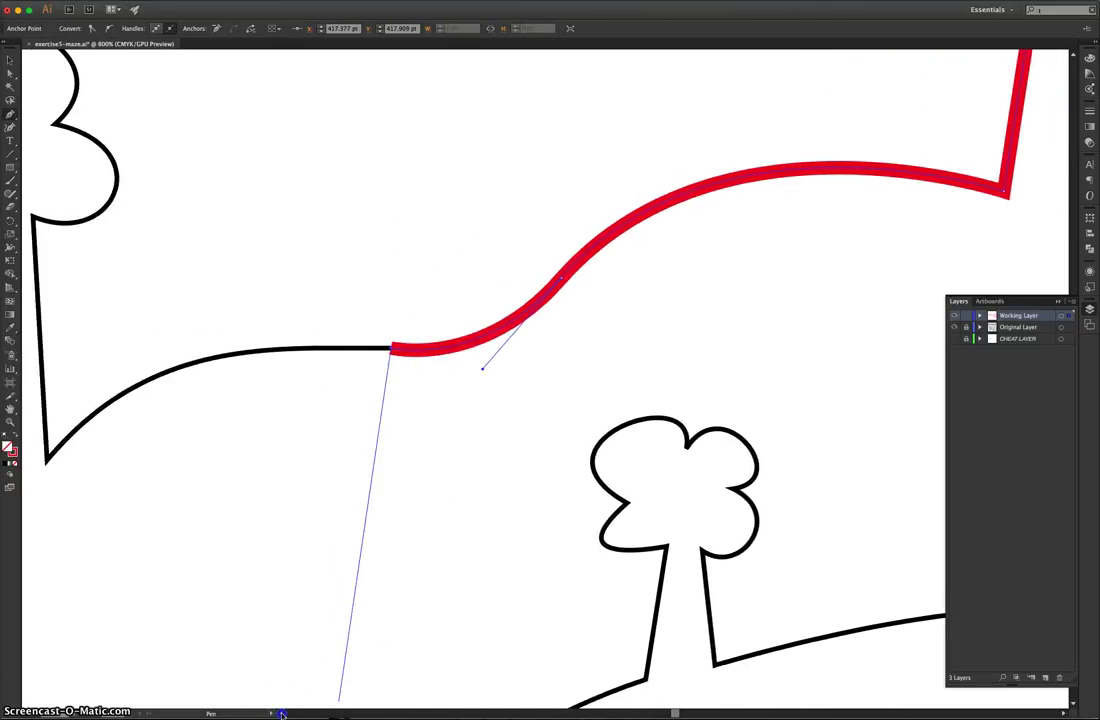
left_click(209, 449)
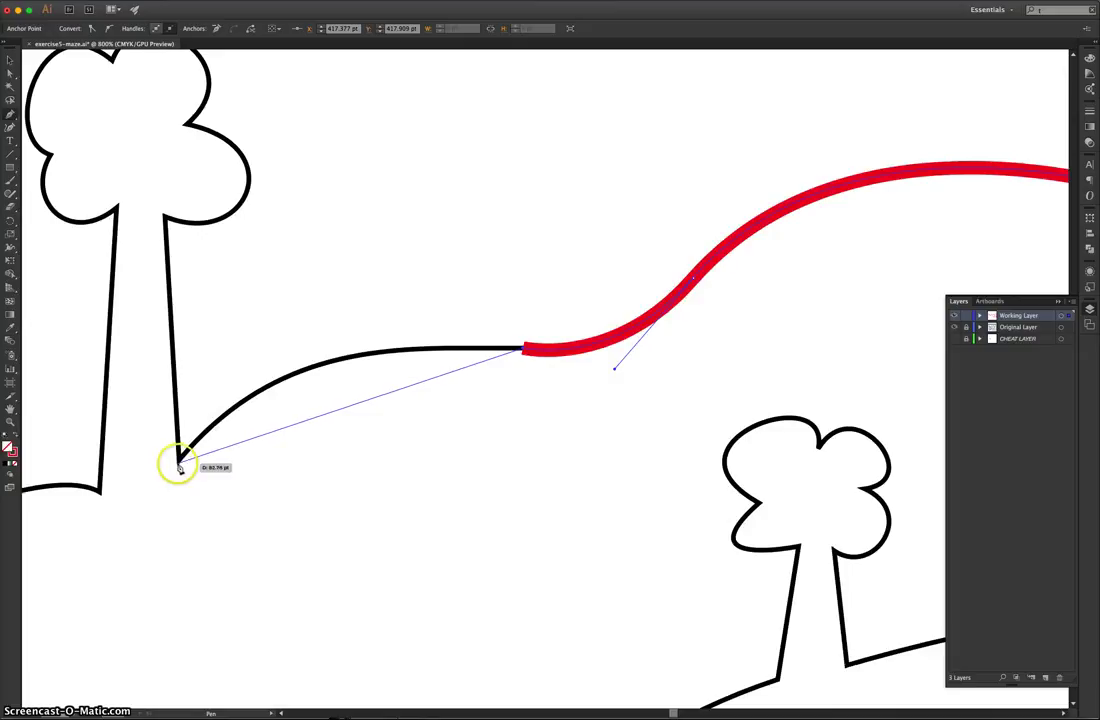
mouse_move(178, 461)
left_mouse_down()
mouse_move(128, 569)
mouse_move(75, 610)
left_mouse_up()
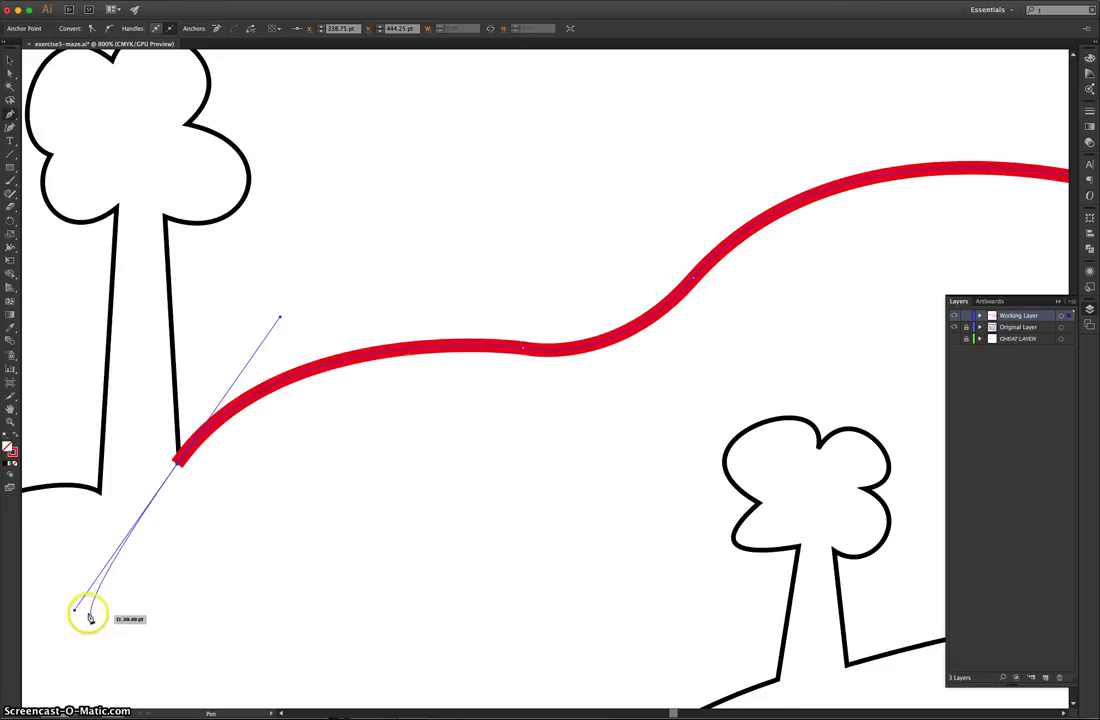
key("alt")
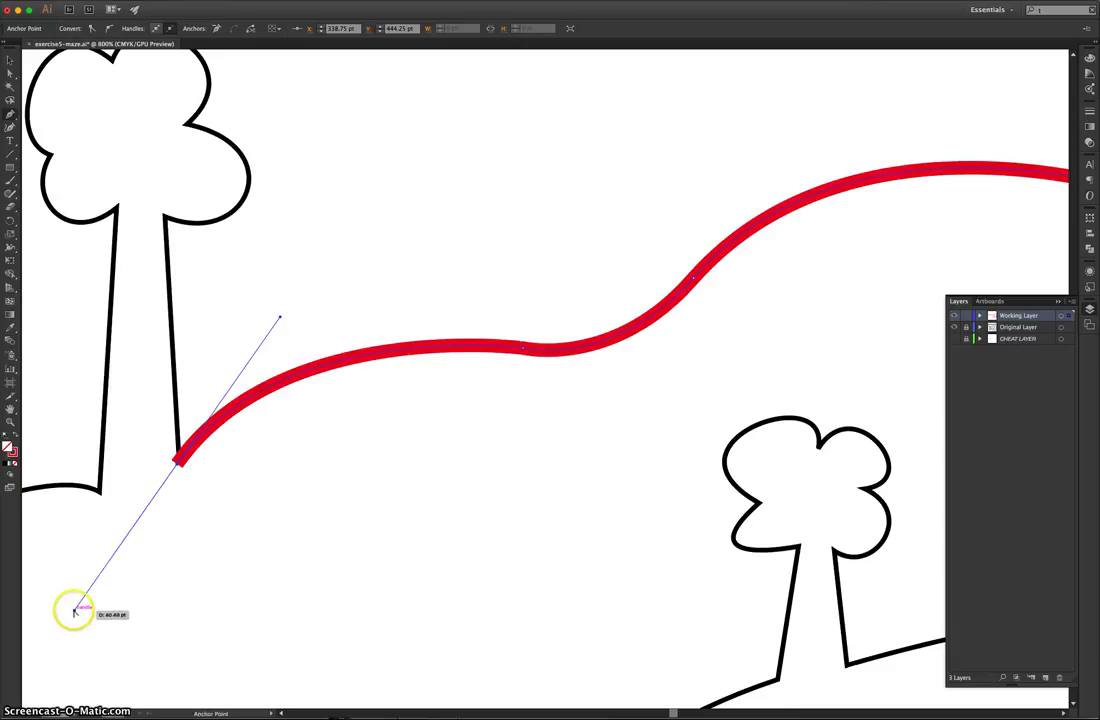
left_click_drag(74, 611, 131, 485)
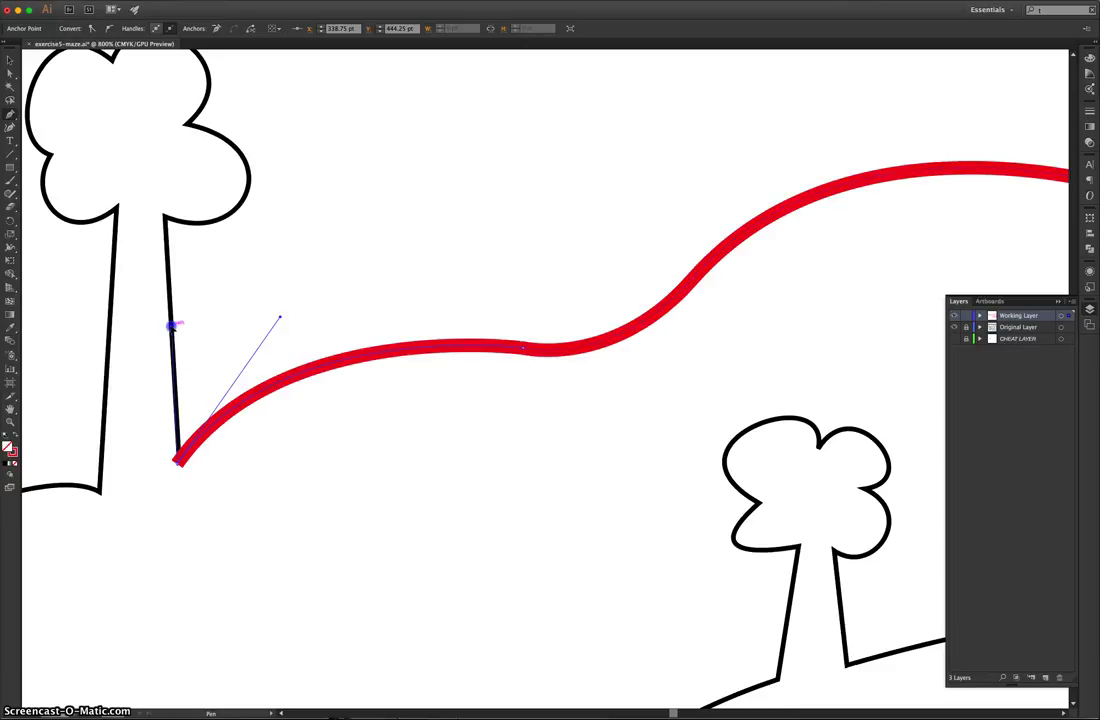
left_click_drag(177, 319, 165, 217)
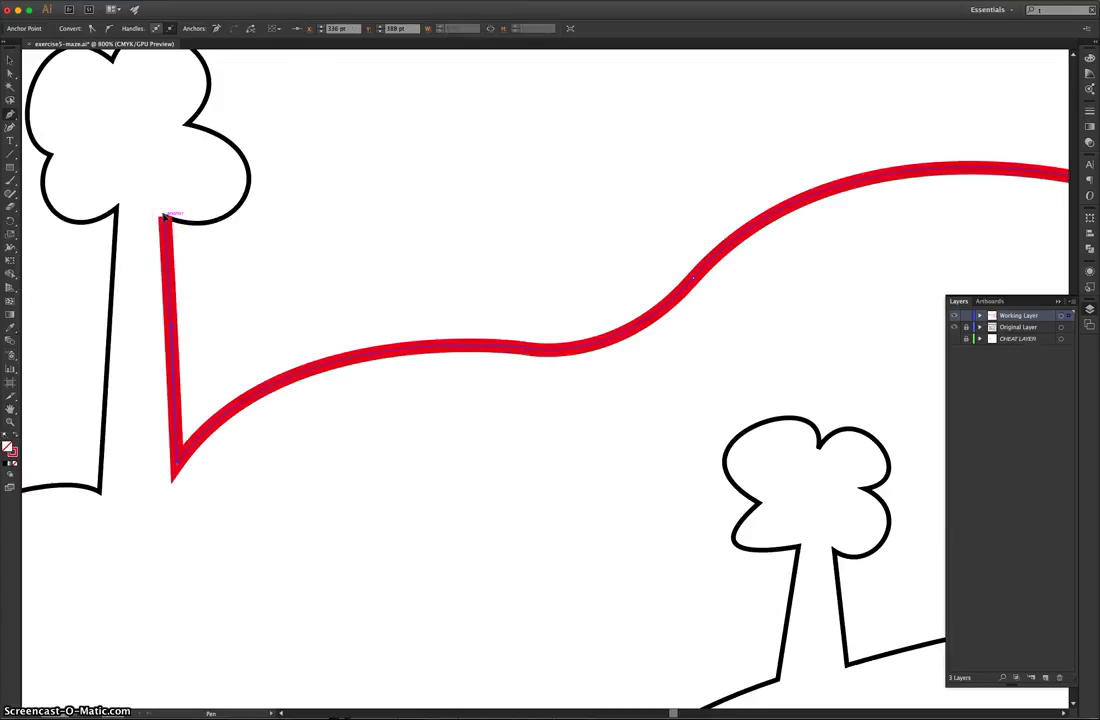
Step: Trace this tree's lower-right and upper-right foliage lobes as curves, redirecting the direction handle at the notch between them to form a corner
left_click_drag(172, 248, 190, 278)
left_click_drag(211, 302, 210, 298)
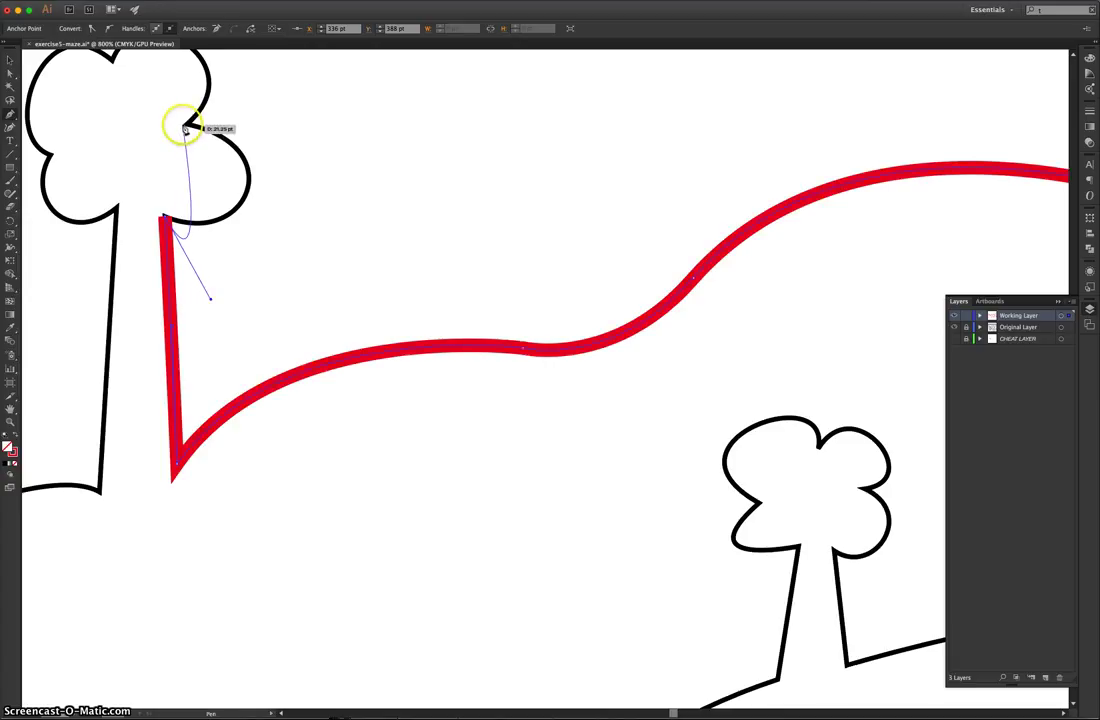
mouse_move(185, 128)
left_mouse_down()
mouse_move(147, 113)
mouse_move(42, 122)
left_mouse_up()
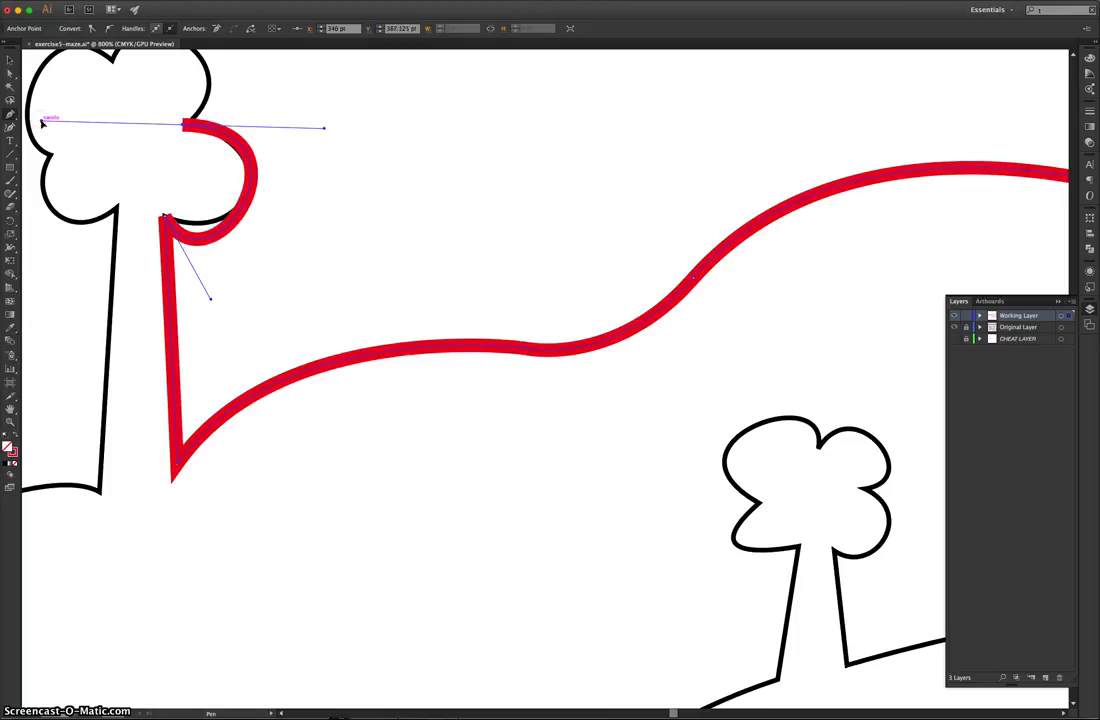
scroll(172, 232, "up", 2)
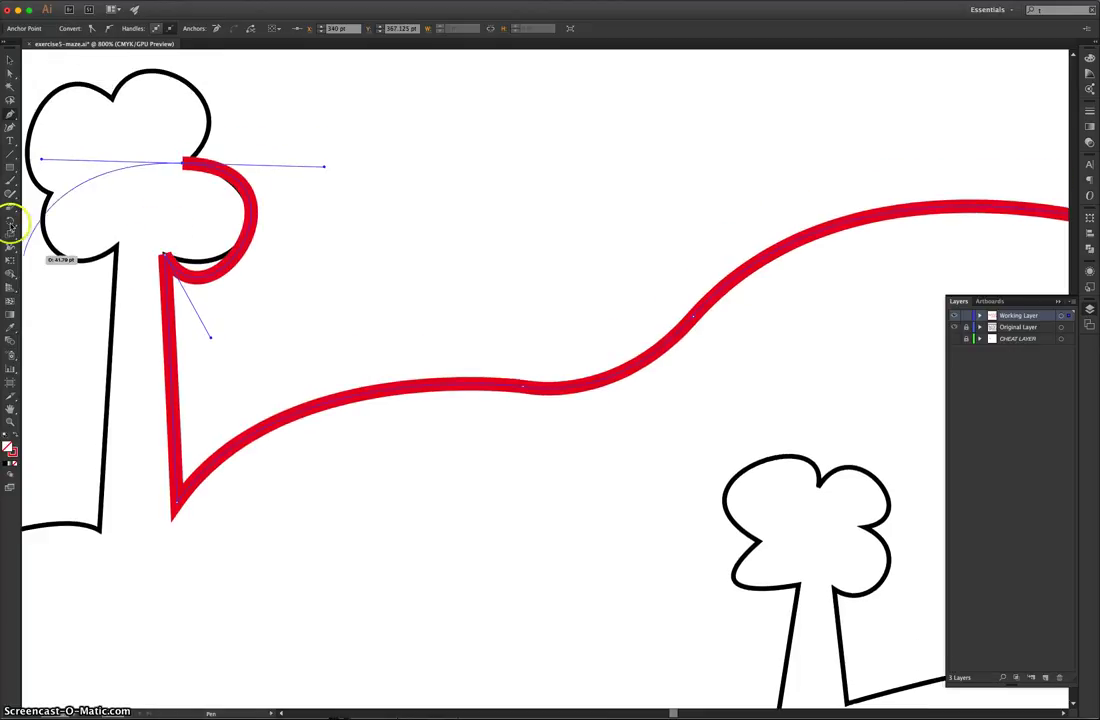
scroll(98, 216, "up", 4)
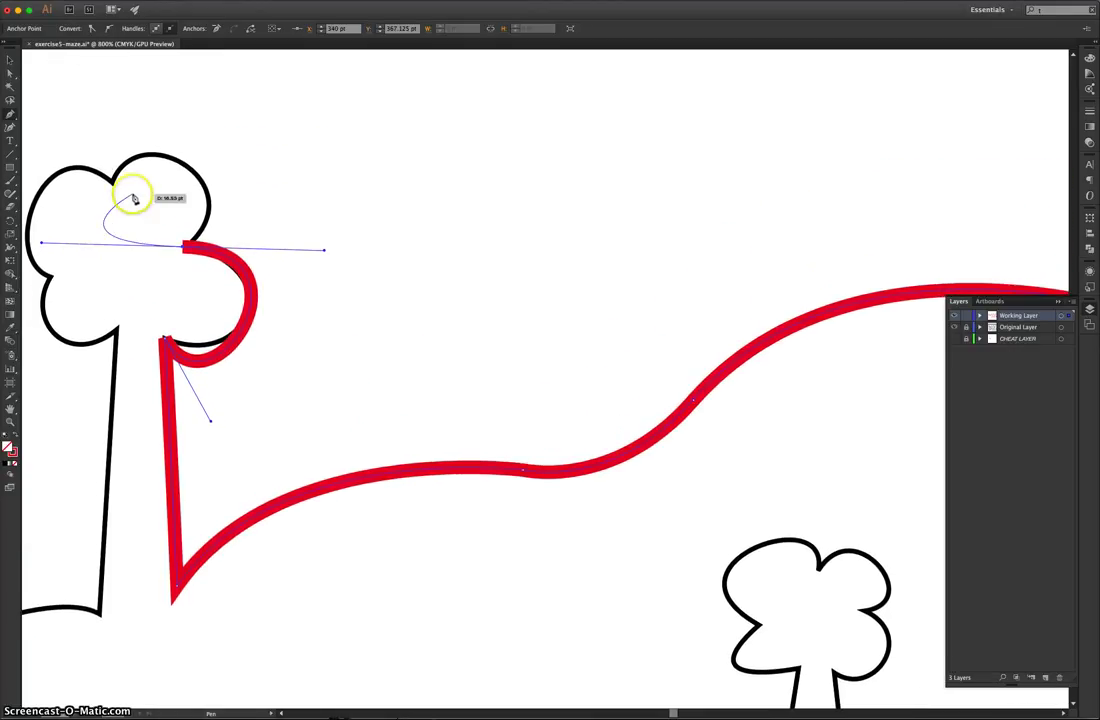
left_click_drag(42, 242, 291, 204)
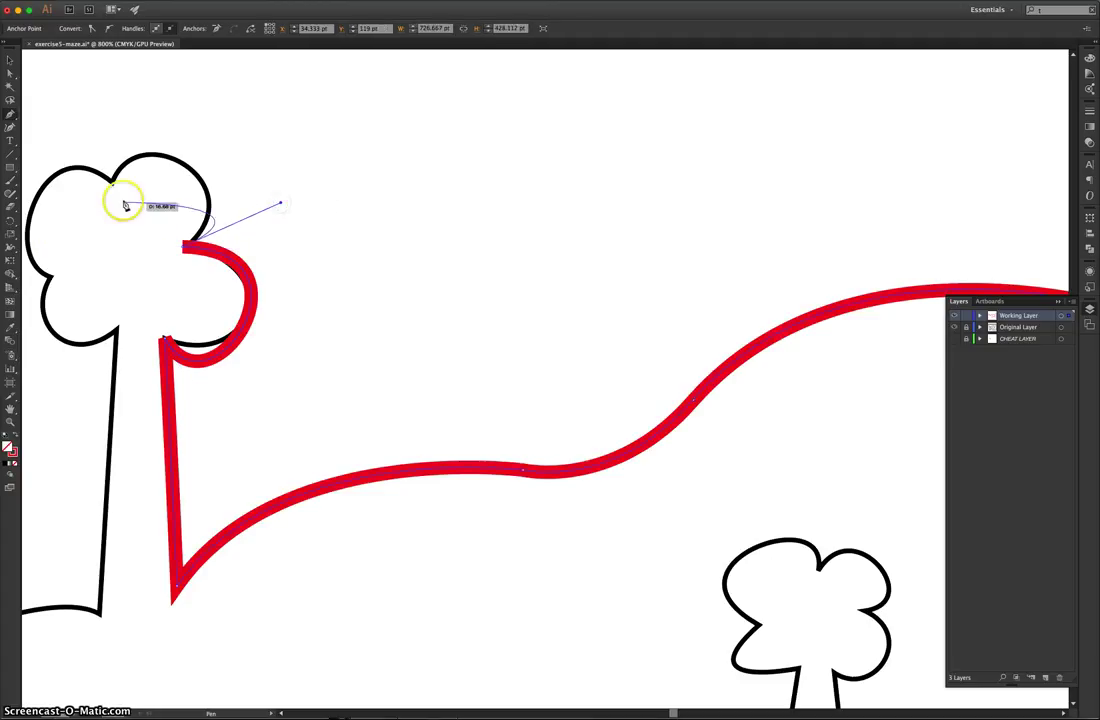
left_click_drag(112, 180, 97, 259)
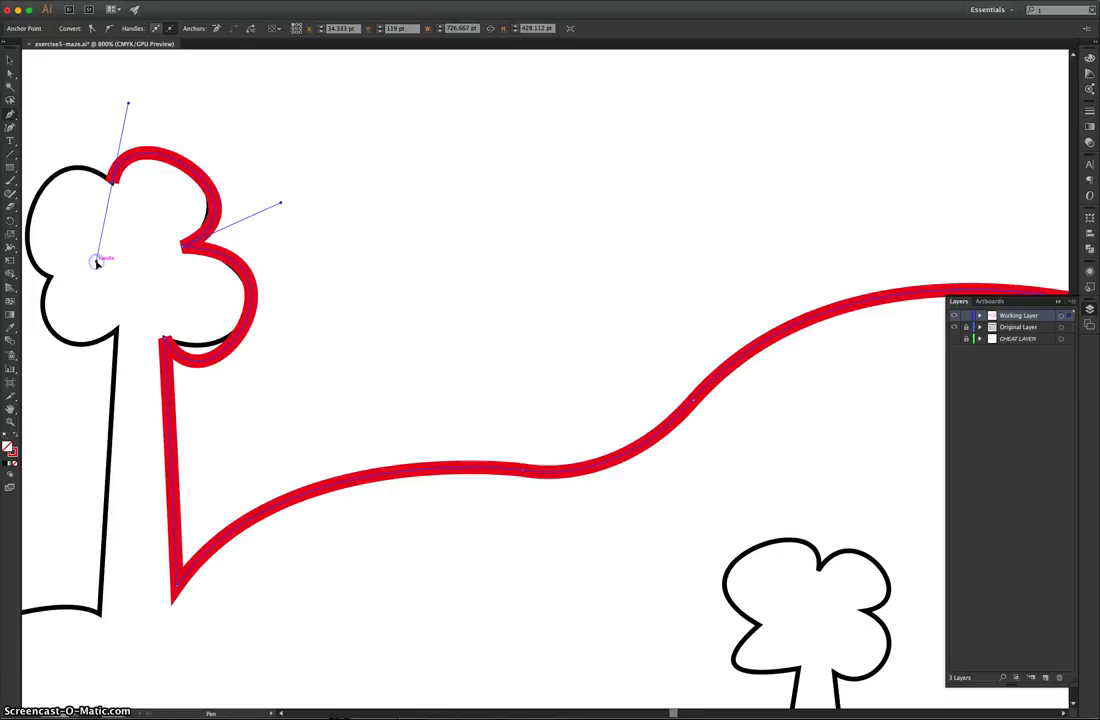
Step: Trace the same tree's upper-left foliage lobe, redirecting the direction handles at both of its ends into sharp corners
left_click(281, 713)
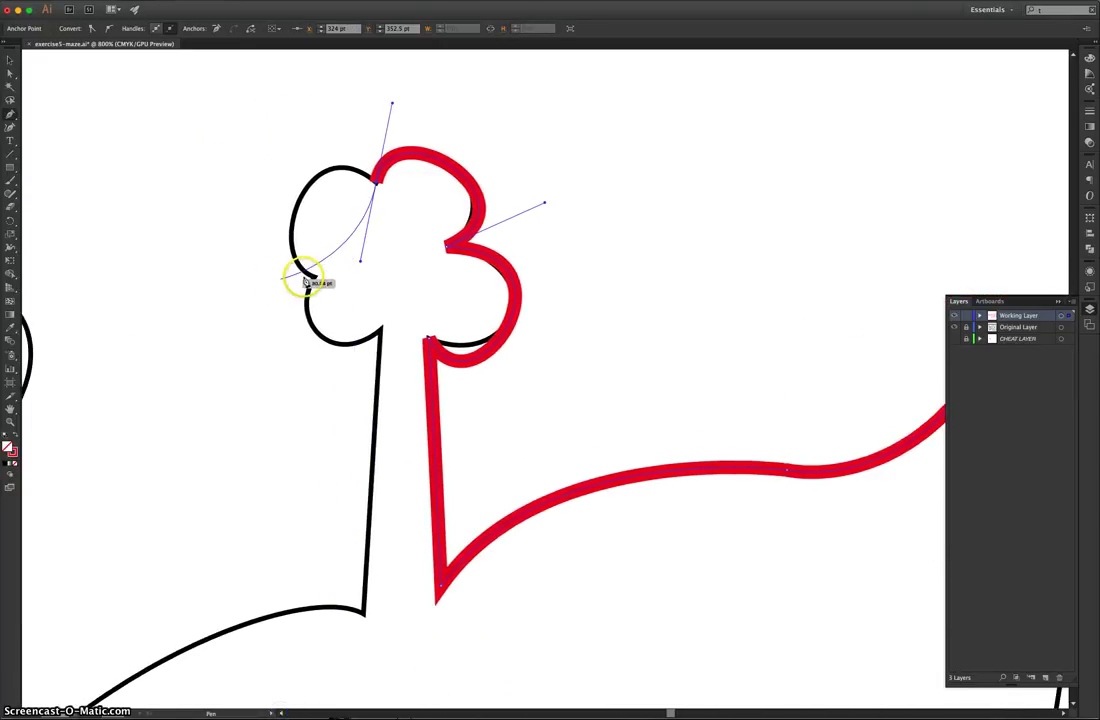
left_click_drag(360, 262, 327, 108)
left_click(316, 277)
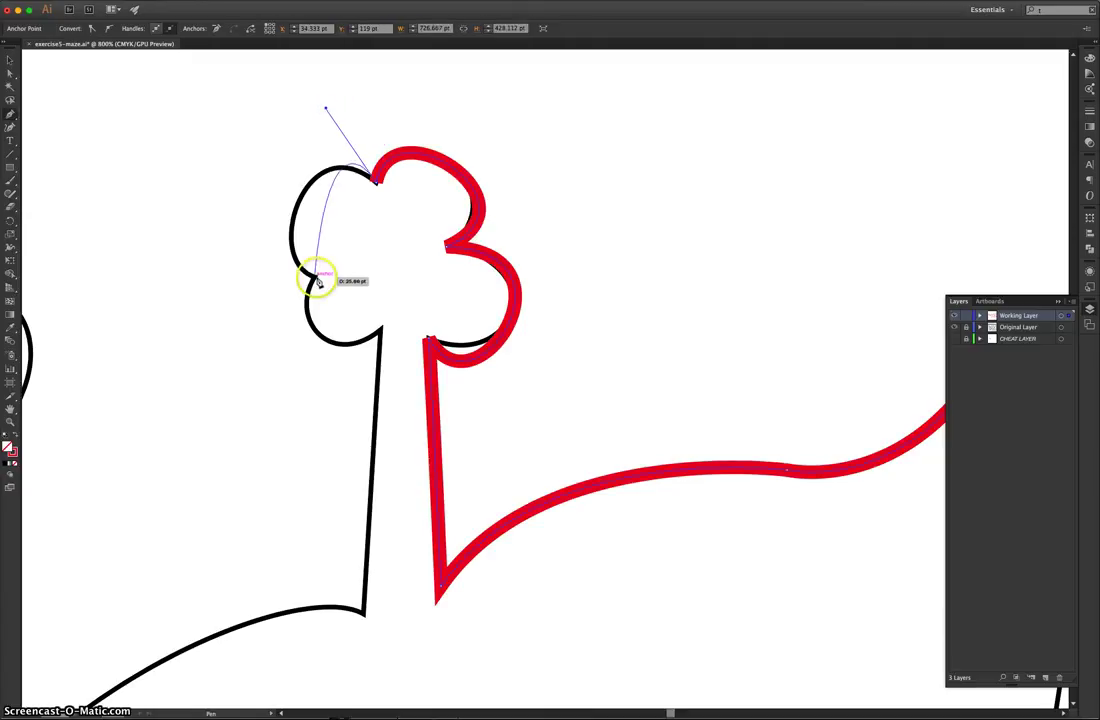
mouse_move(339, 293)
left_mouse_down()
mouse_move(351, 314)
mouse_move(368, 314)
mouse_move(386, 290)
mouse_move(253, 317)
mouse_move(240, 345)
left_mouse_up()
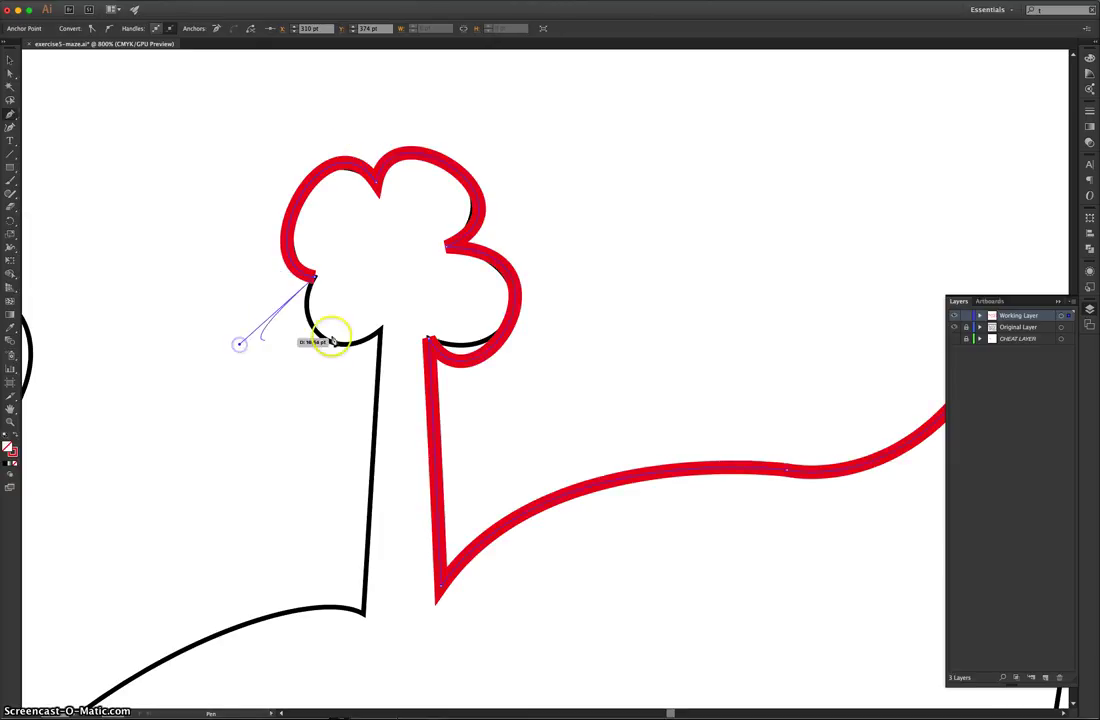
Step: Trace the tree's lower-left foliage lobe to the trunk top, then the trunk's left edge down to the hill
left_click(382, 327)
mouse_move(382, 327)
left_mouse_down()
mouse_move(356, 300)
mouse_move(354, 270)
mouse_move(375, 275)
left_mouse_up()
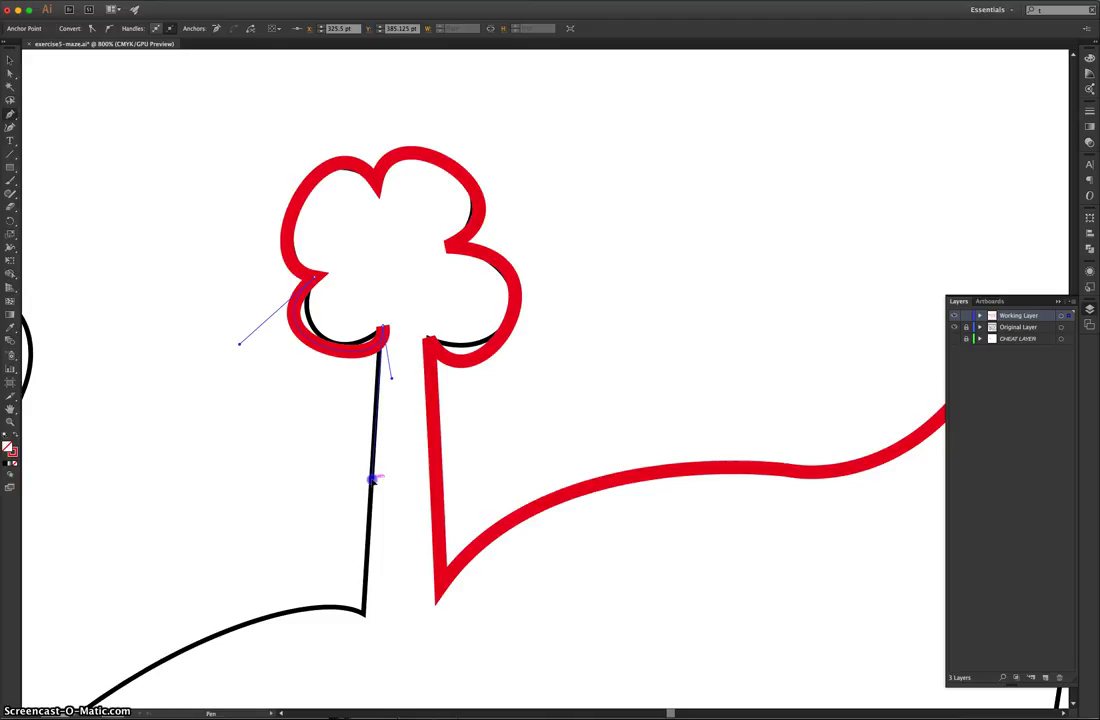
left_click_drag(346, 572, 365, 620)
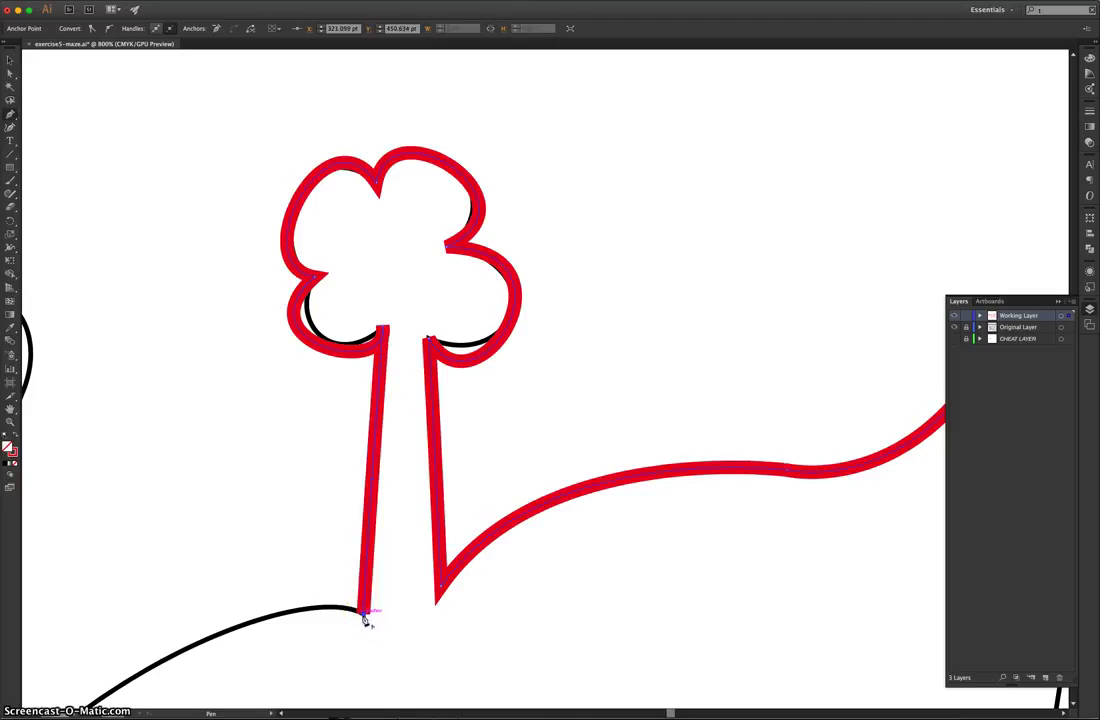
Step: Trace the hill as one curve down to the large tree's right trunk base, then deselect the path
left_click_drag(672, 713, 668, 714)
scroll(609, 597, "down", 4)
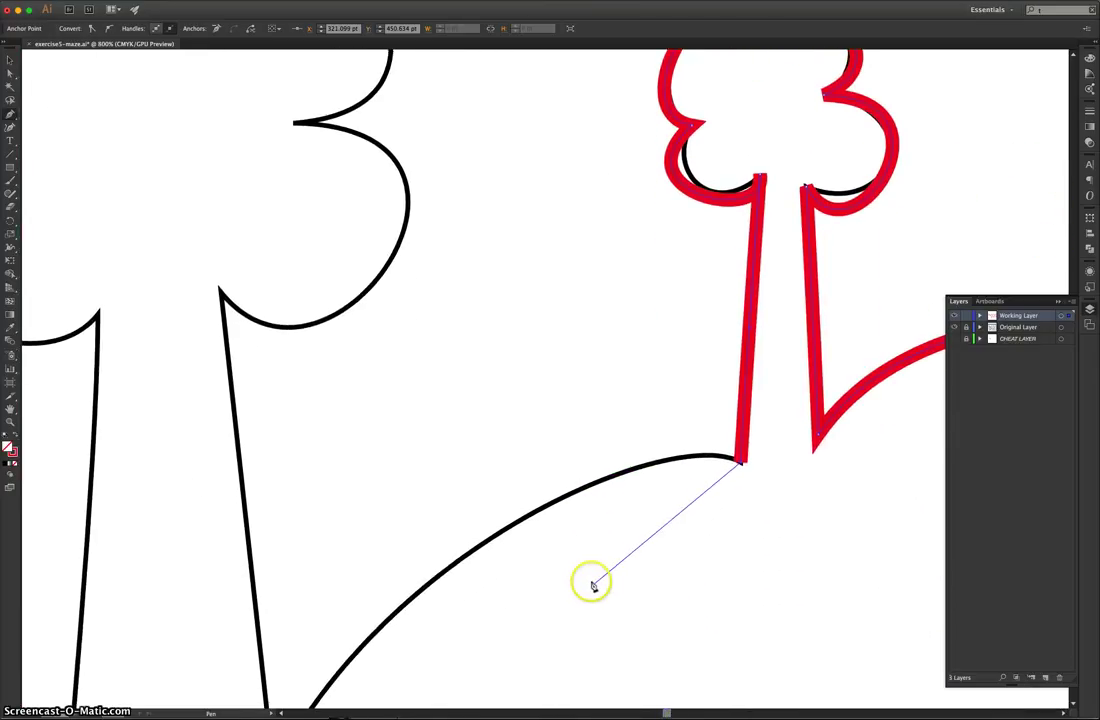
scroll(593, 585, "down", 3)
scroll(288, 656, "down", 1)
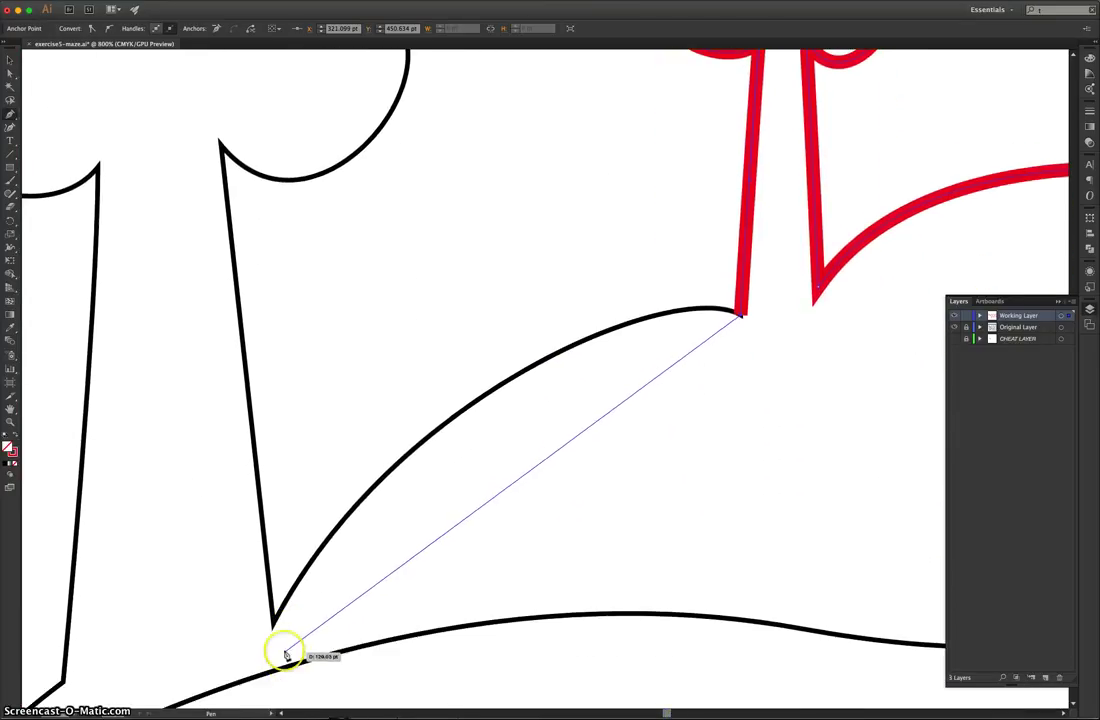
key("super+minus")
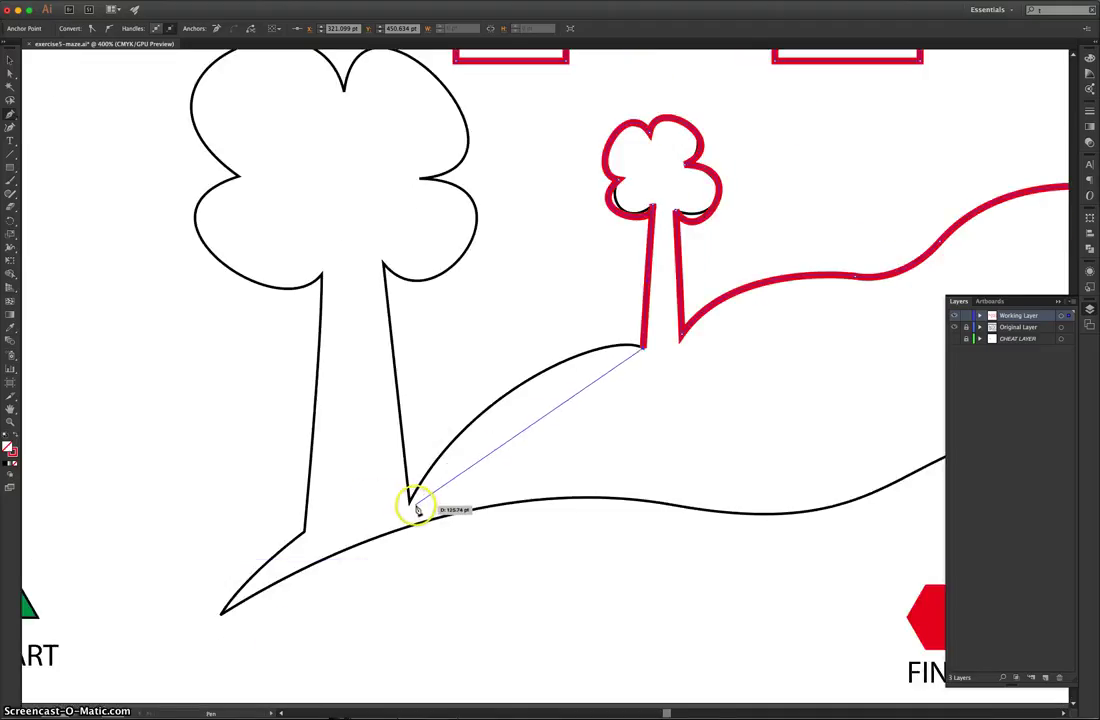
mouse_move(409, 505)
left_mouse_down()
mouse_move(400, 552)
mouse_move(356, 633)
mouse_move(287, 695)
mouse_move(303, 688)
left_mouse_up()
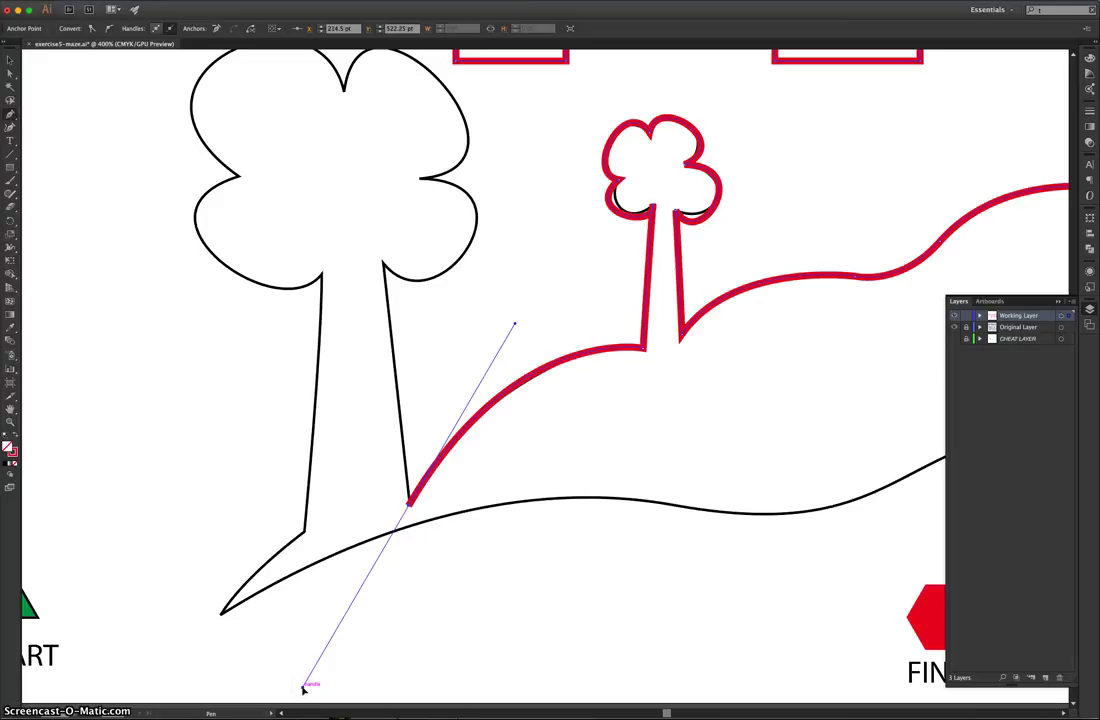
key("ctrl+minus")
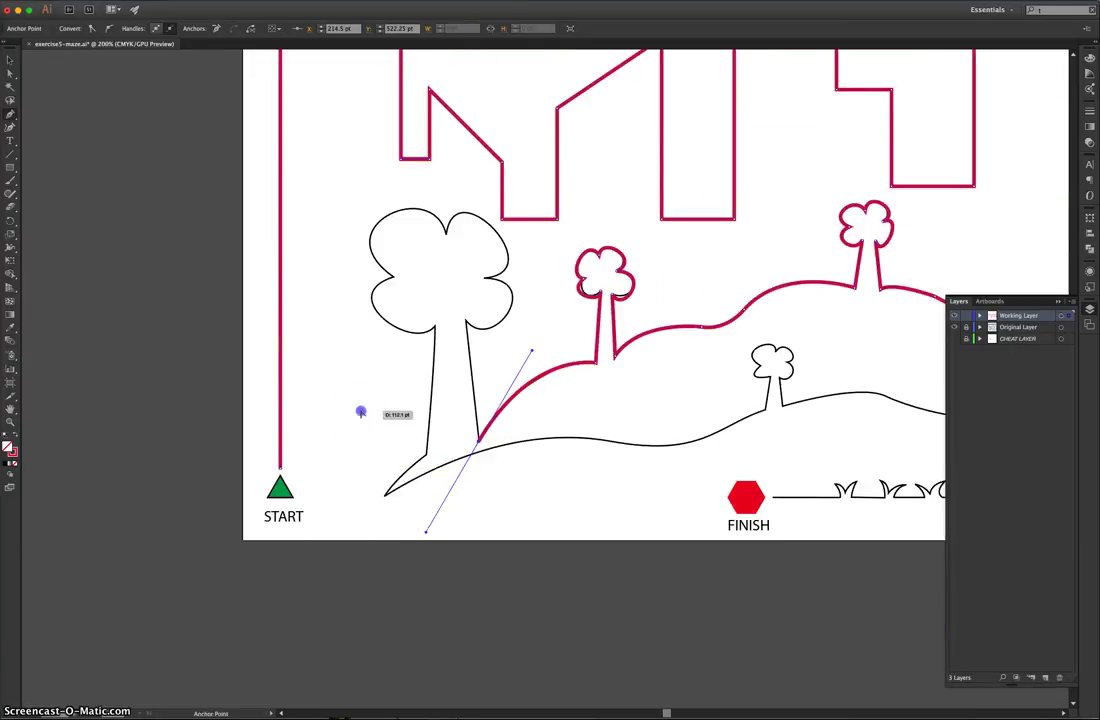
left_click(383, 449, "ctrl")
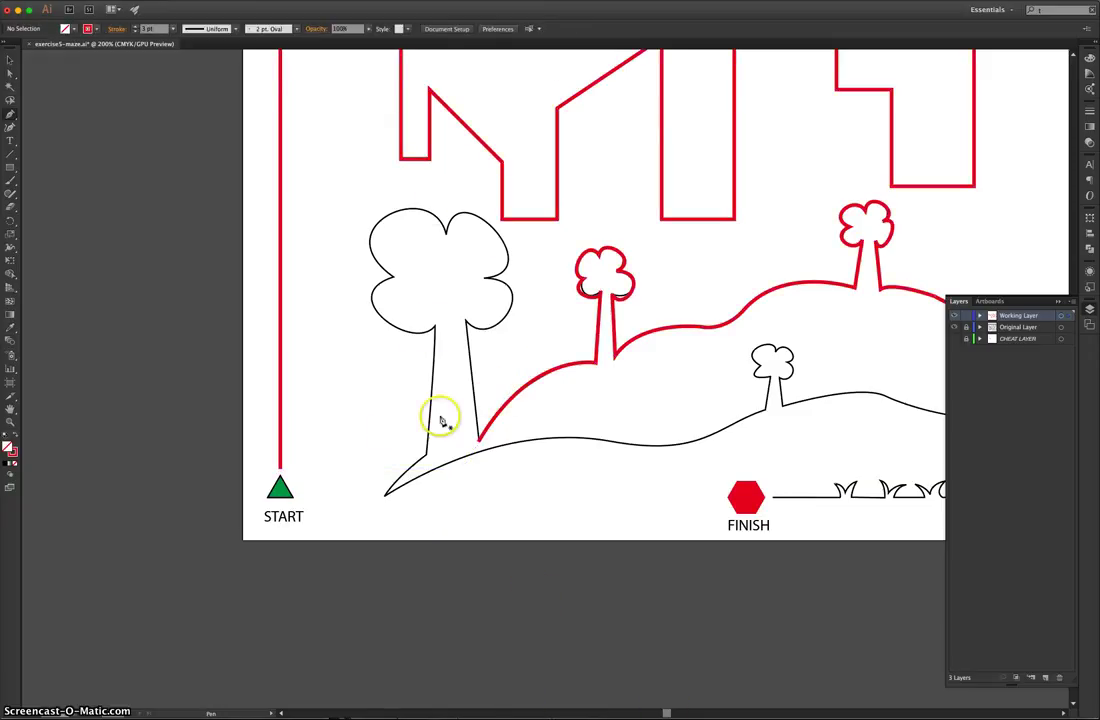
Step: Reshape the lower-left foliage lobe of the traced tree nearest the large tree with Direct Selection, adjusting both direction handles to match the original outline
left_click_drag(668, 712, 677, 714)
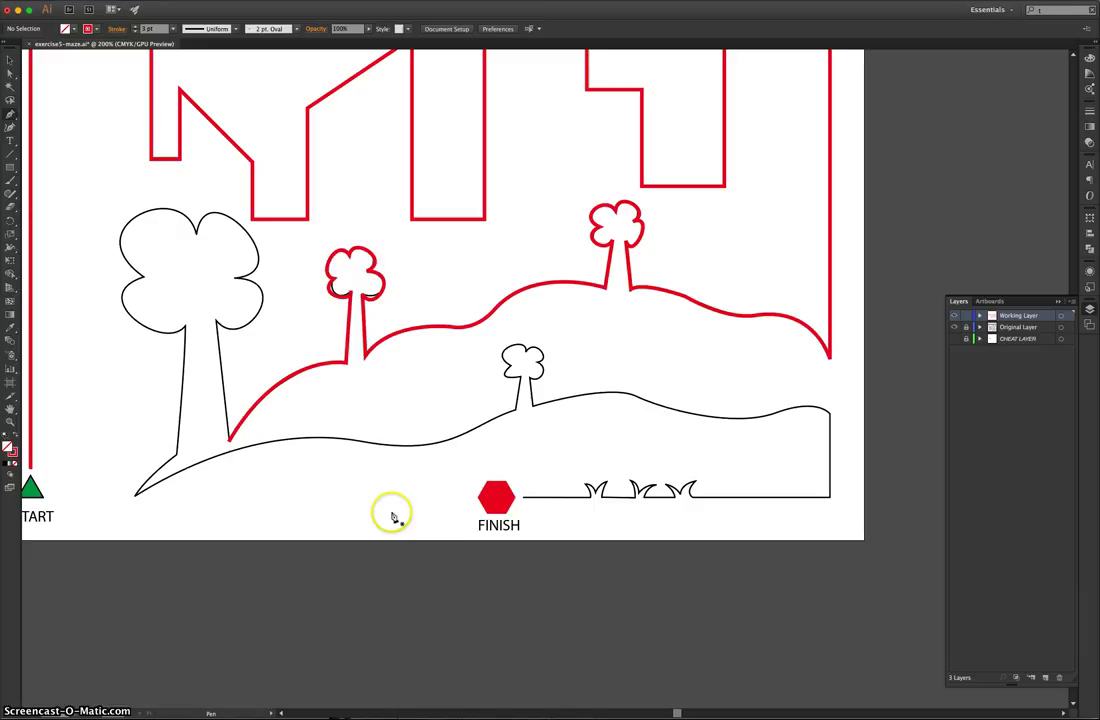
scroll(142, 463, "up", 3)
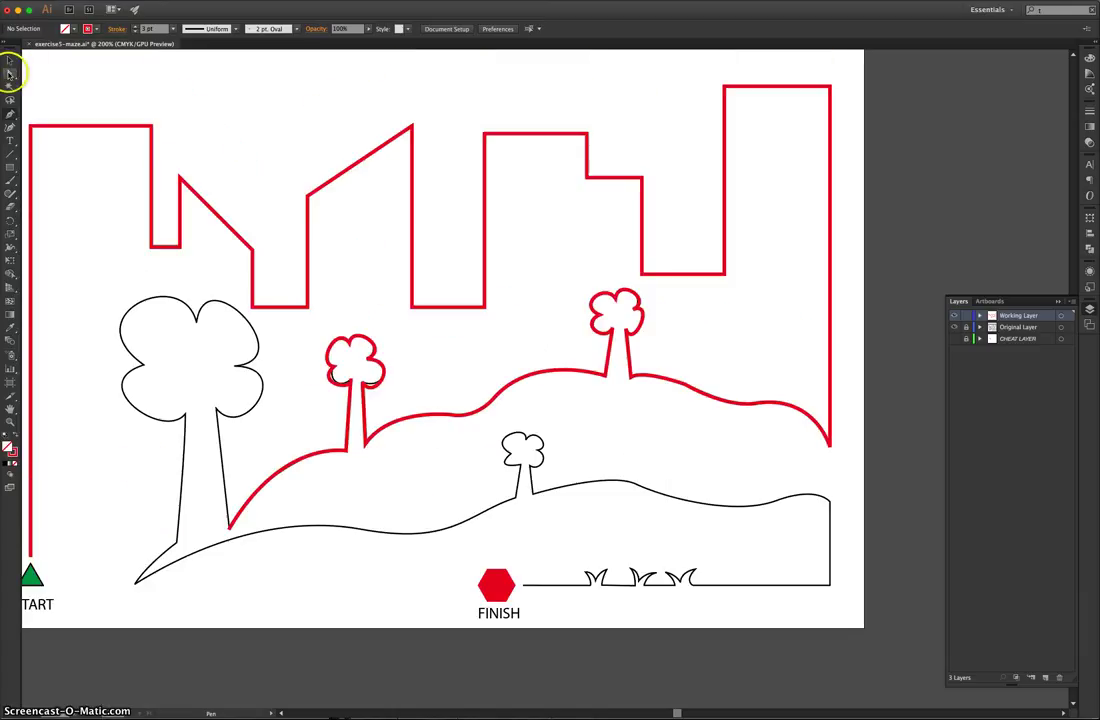
key("super+equal")
key("super+equal")
key("super+equal")
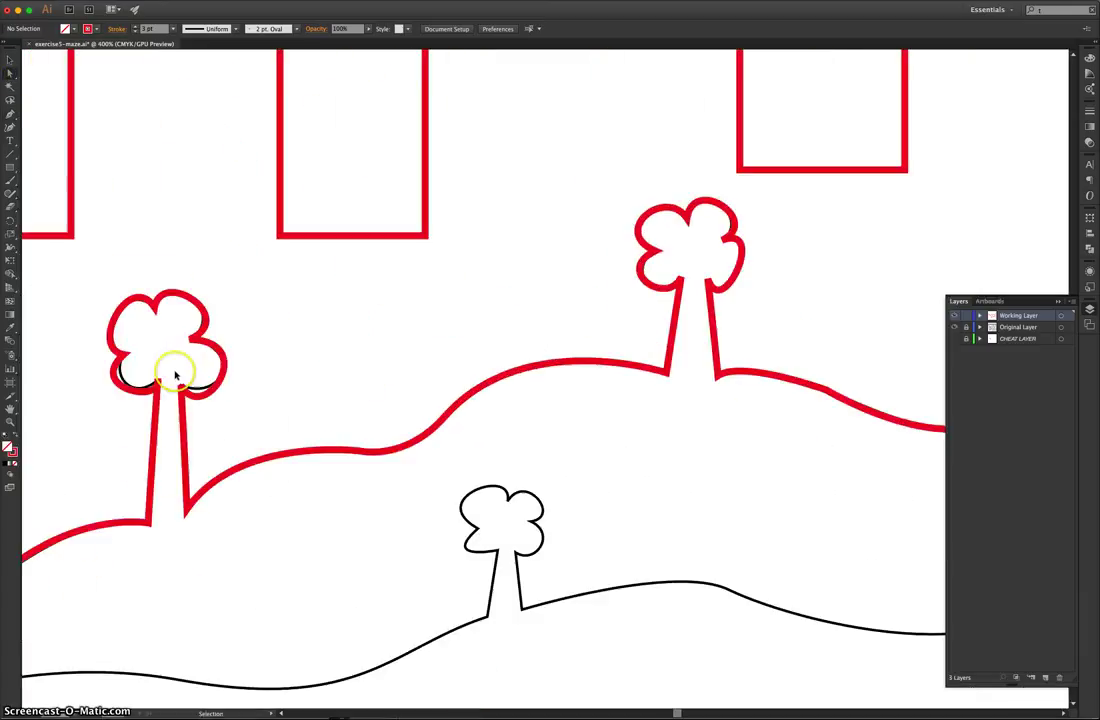
scroll(573, 405, "left", 10)
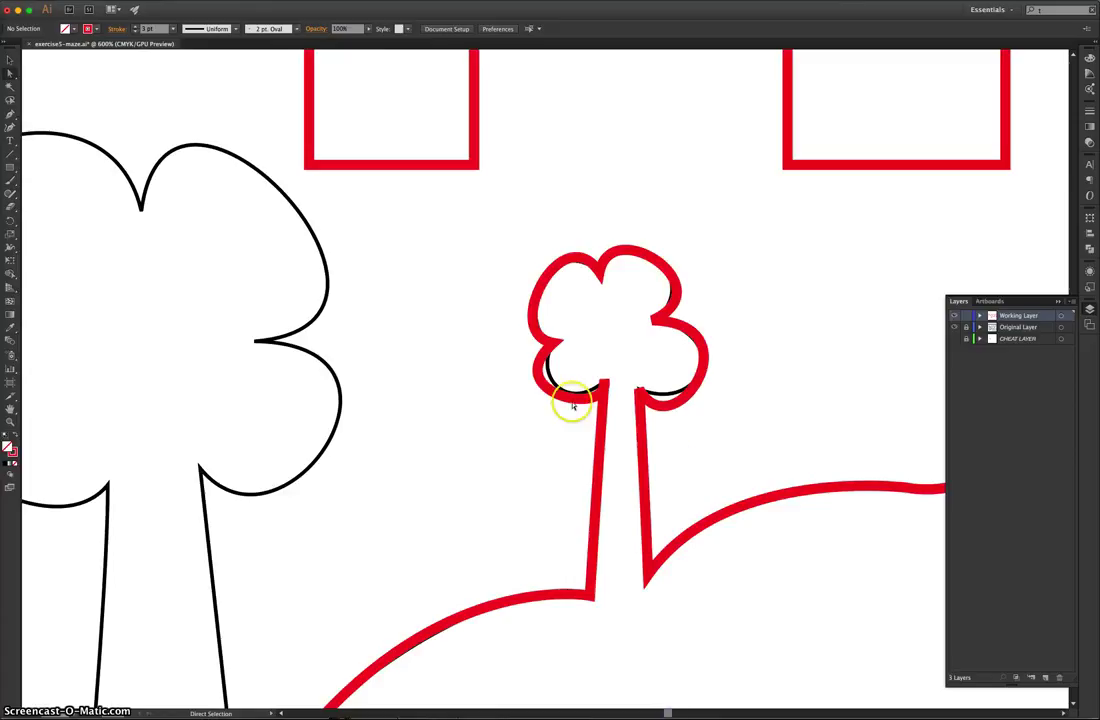
left_click(563, 398)
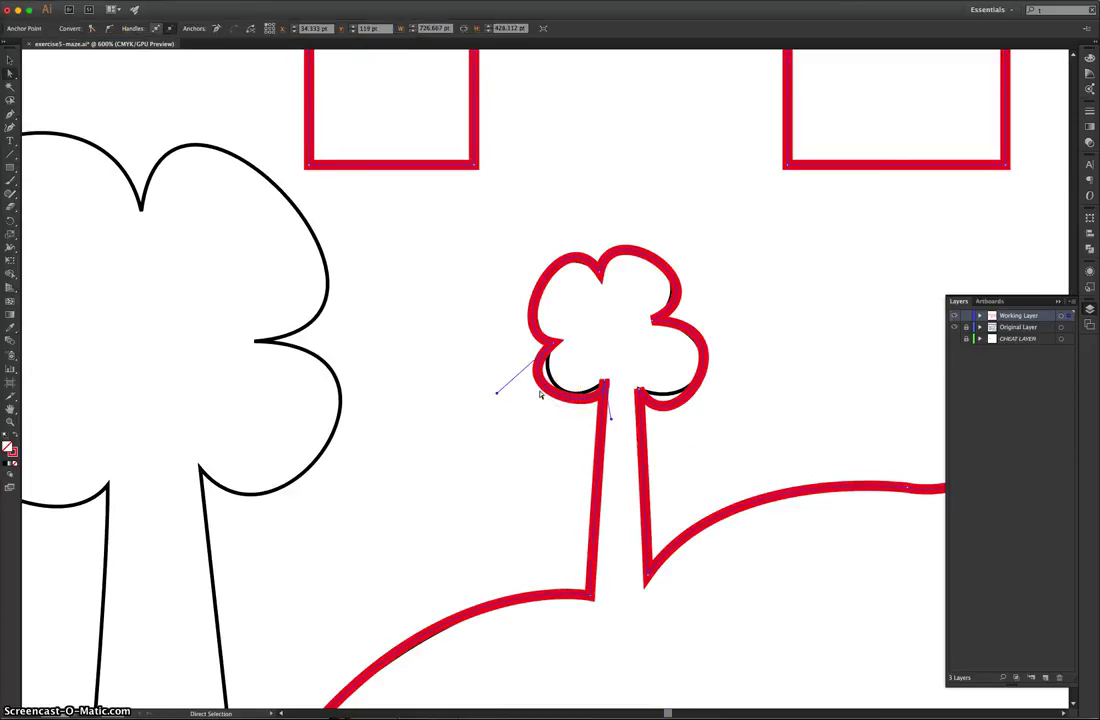
left_click_drag(498, 395, 504, 394)
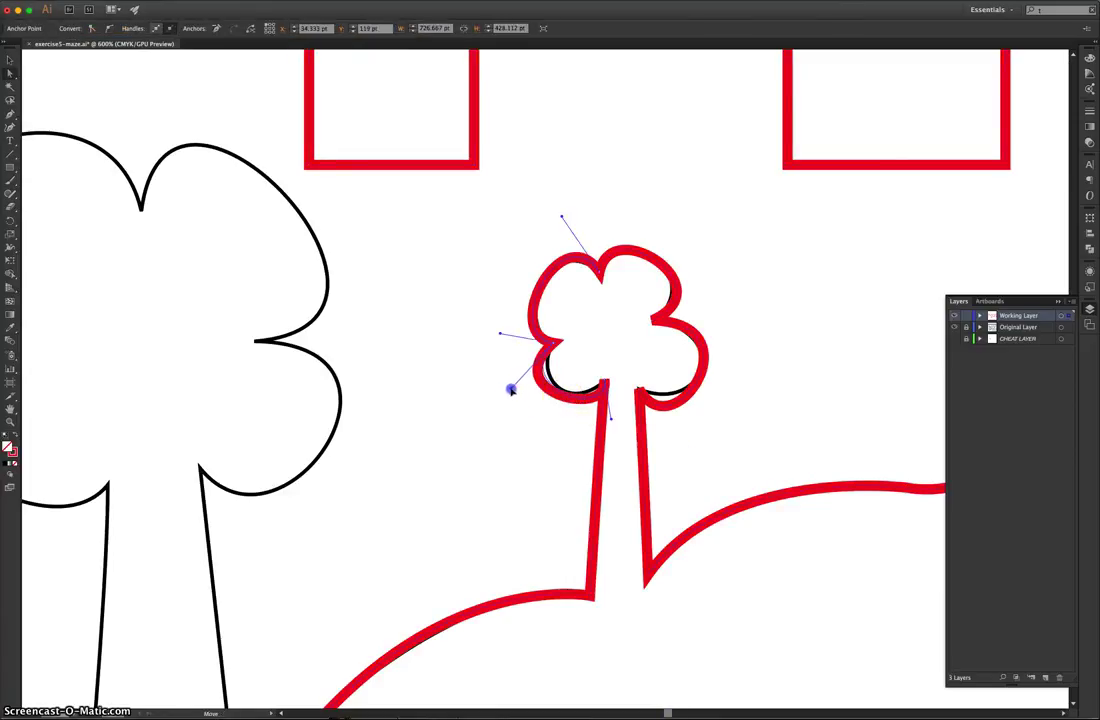
left_click(613, 418)
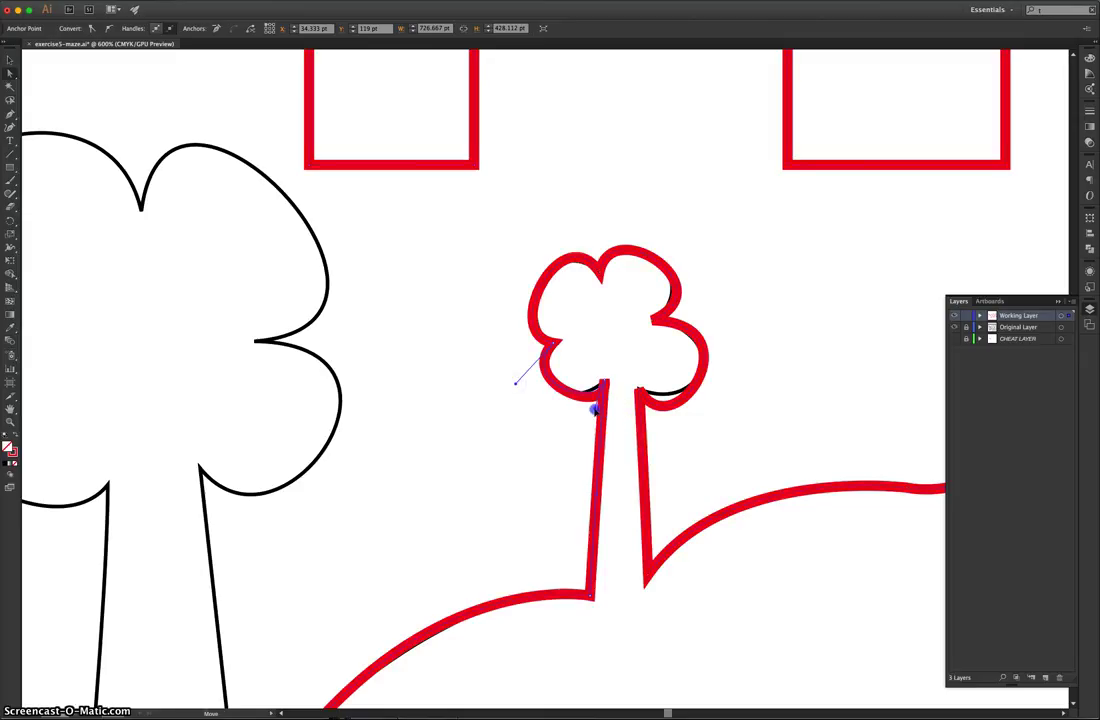
left_click(593, 409)
Step: Adjust the direction handles of the same tree's lower-right and upper-right foliage lobes to fit the original outline, and deselect the path
left_click(660, 401)
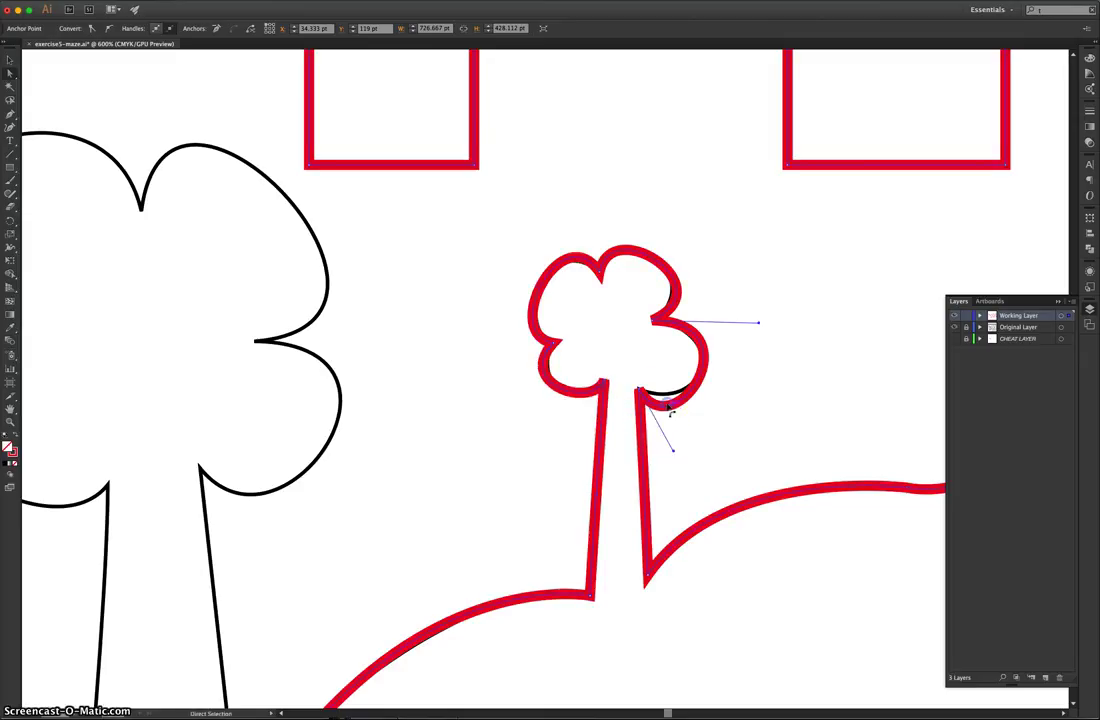
left_click(672, 434)
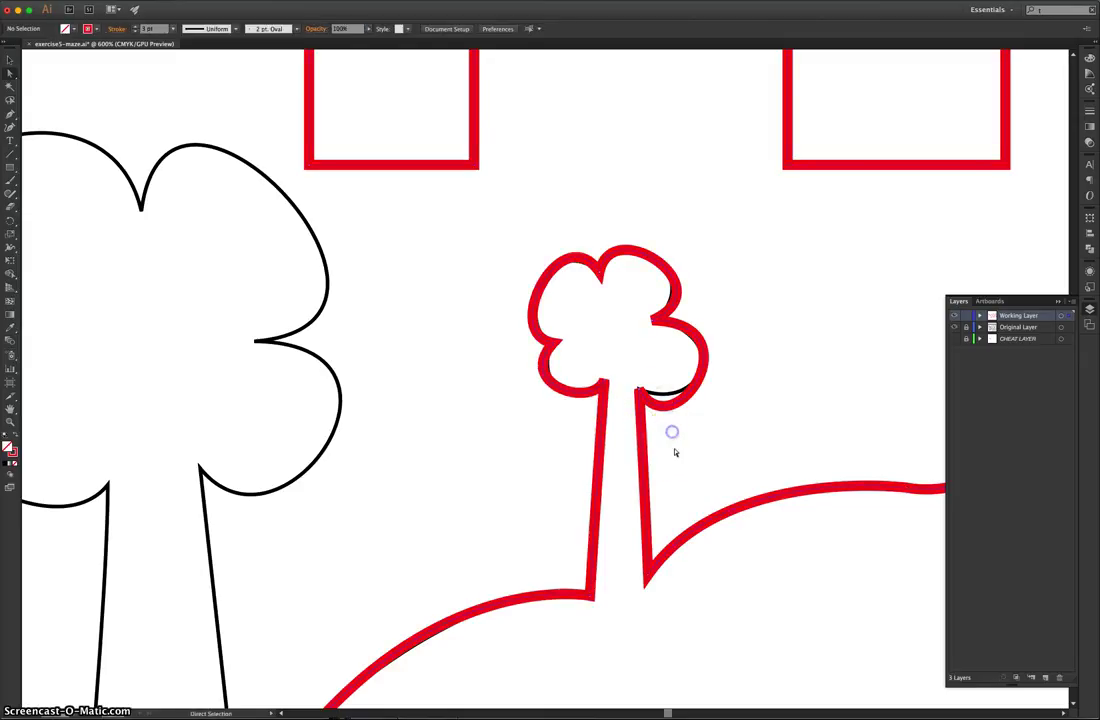
left_click(660, 397)
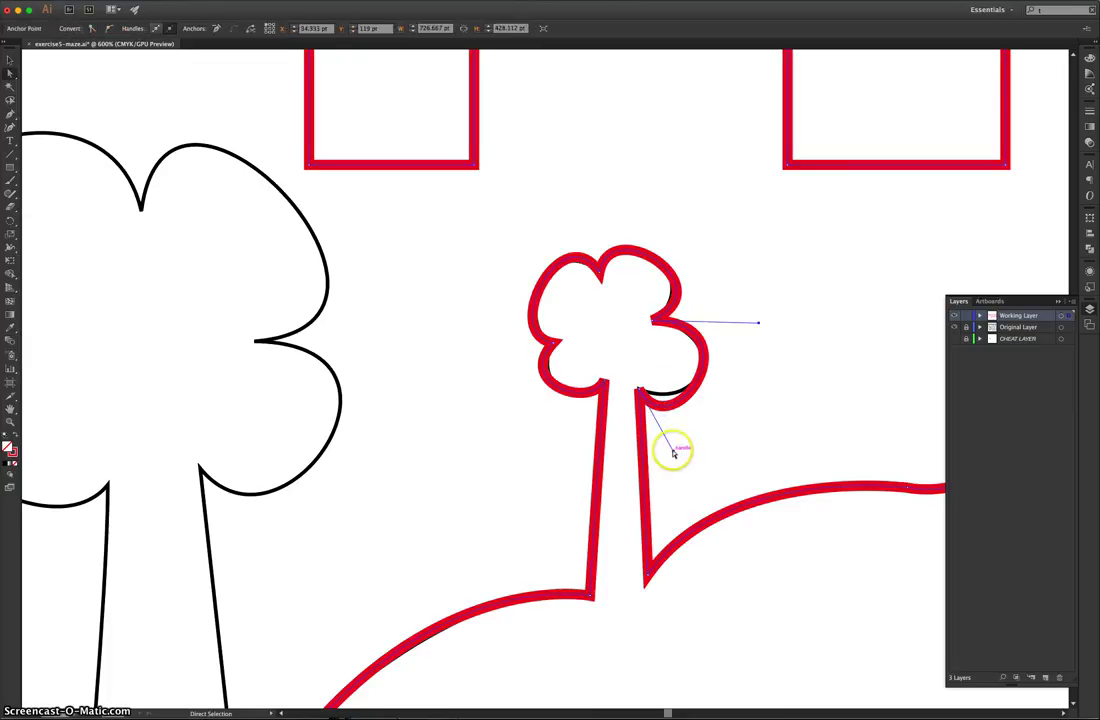
left_click_drag(673, 452, 673, 451)
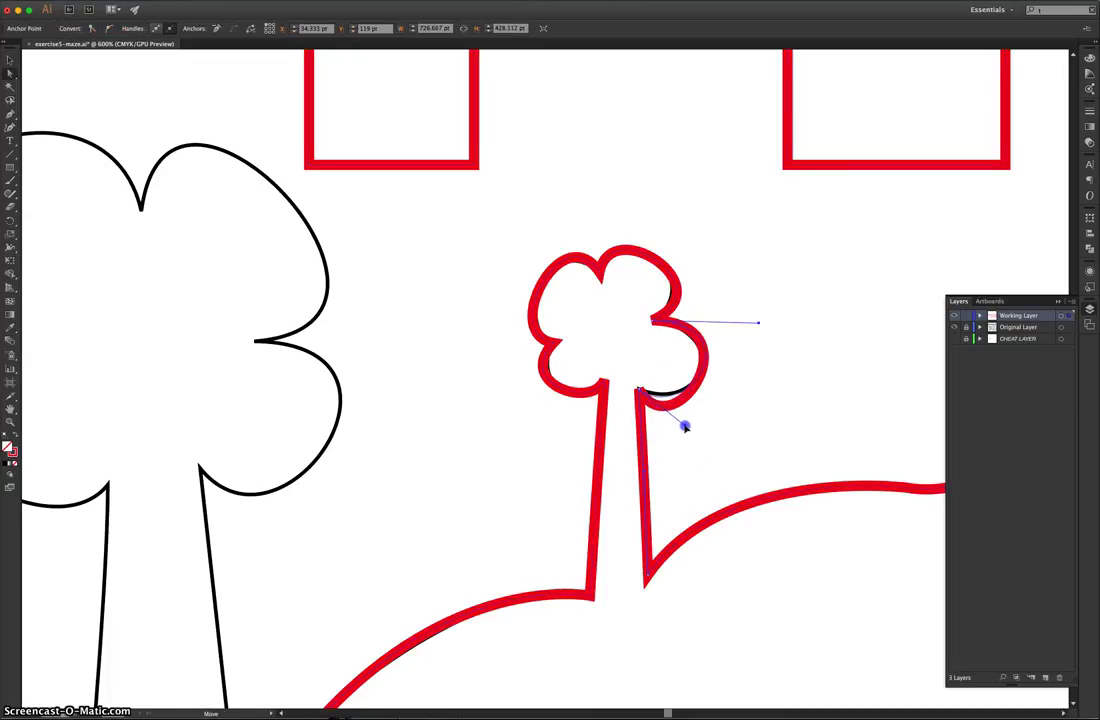
left_click_drag(688, 424, 688, 422)
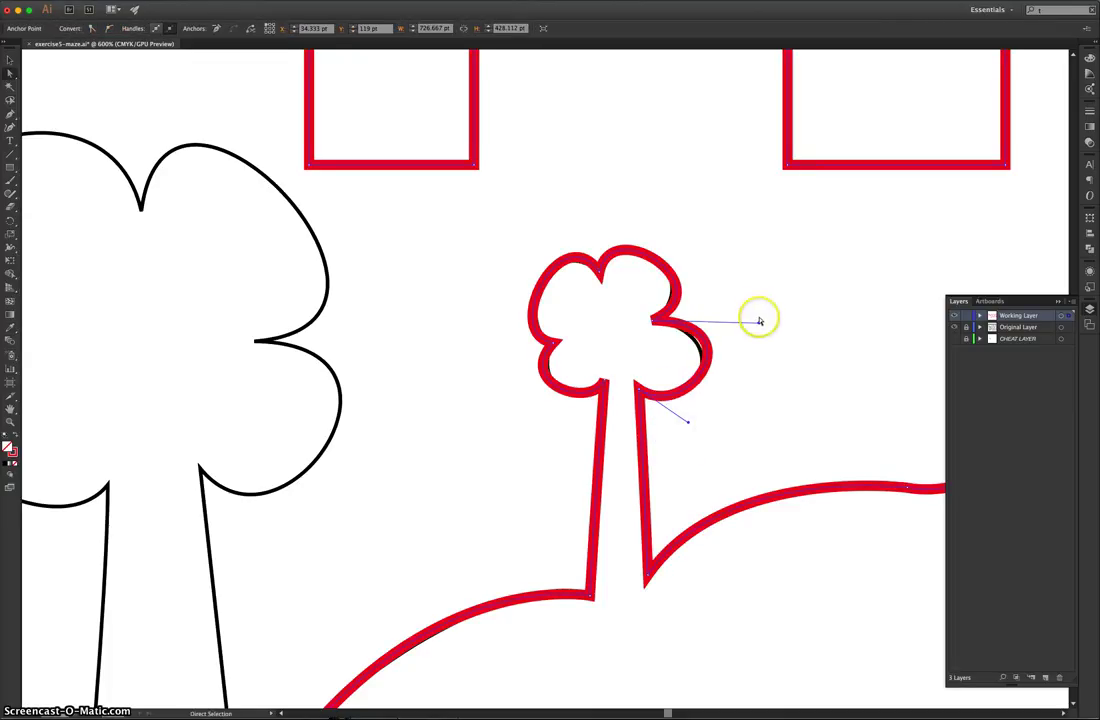
left_click_drag(759, 323, 742, 326)
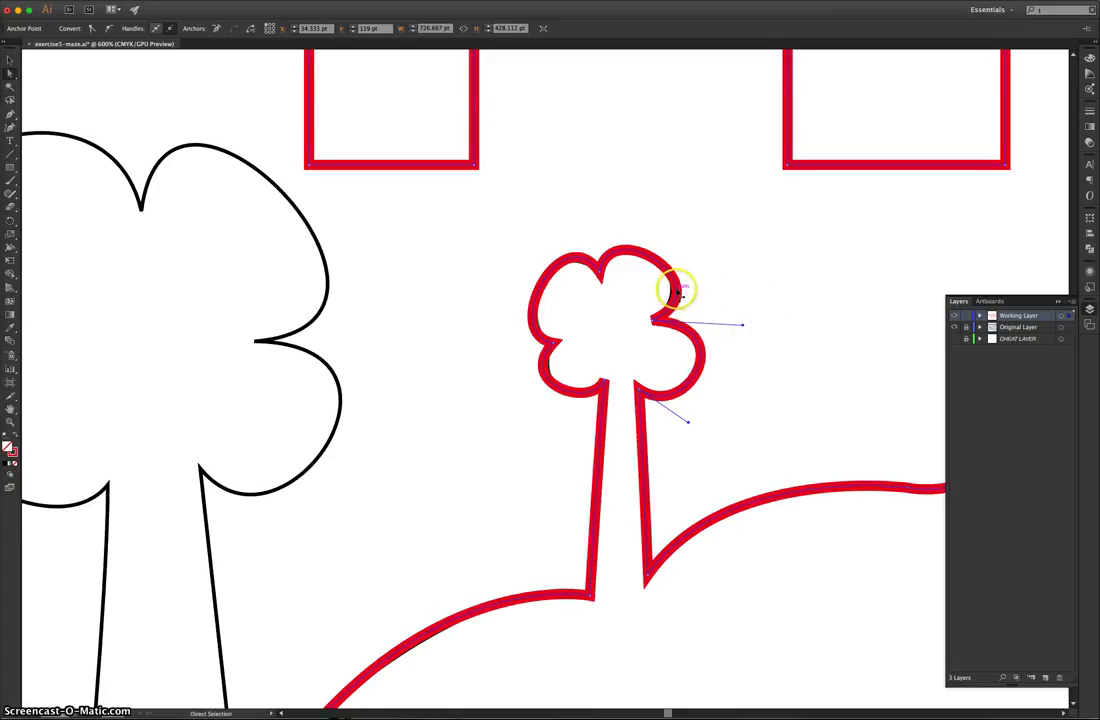
left_click_drag(726, 288, 726, 289)
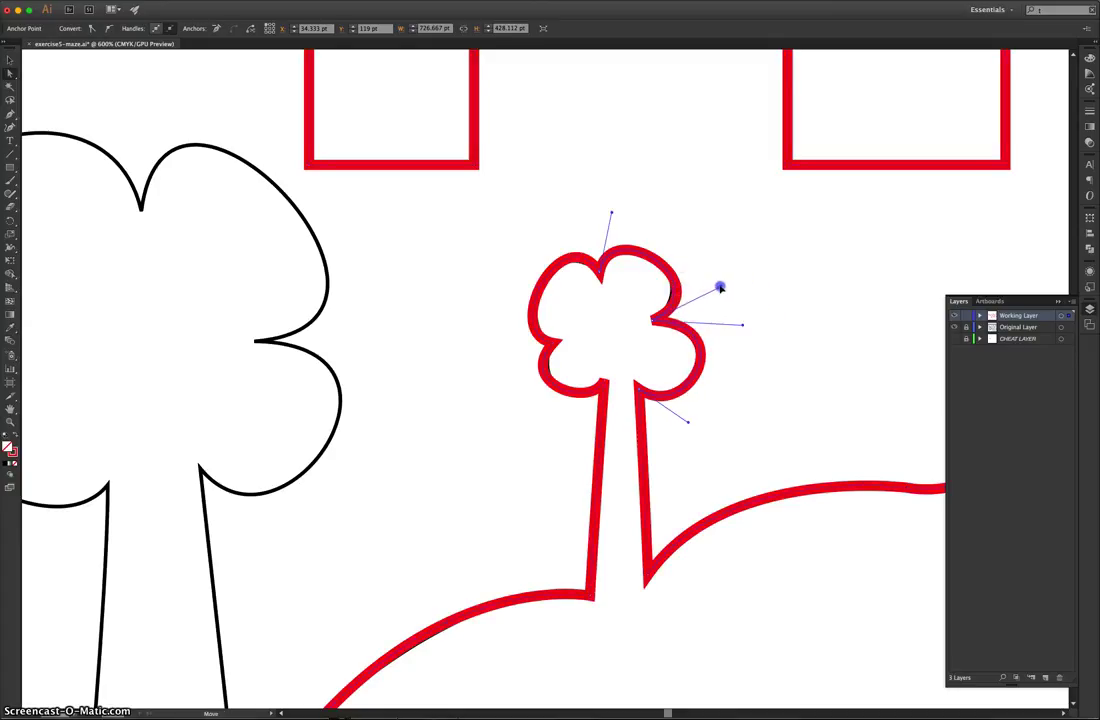
left_click(781, 287)
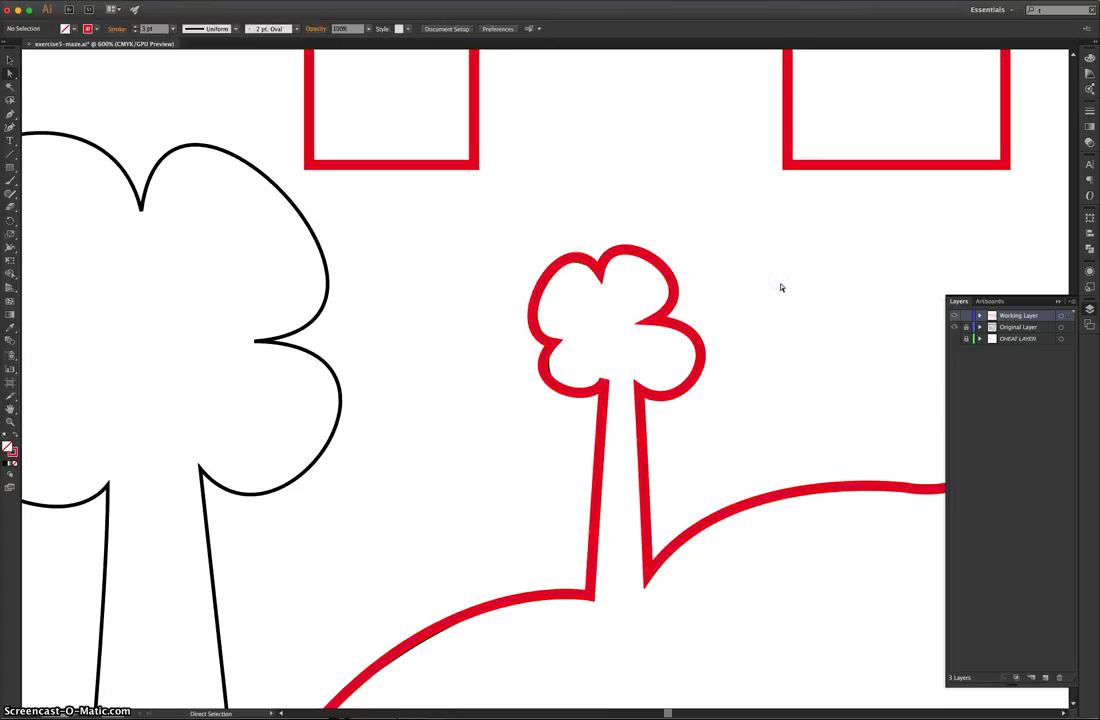
Step: Show the CHEAT LAYER to examine its direction-handle hints across the whole artboard, and hide the layer again
key("super+0")
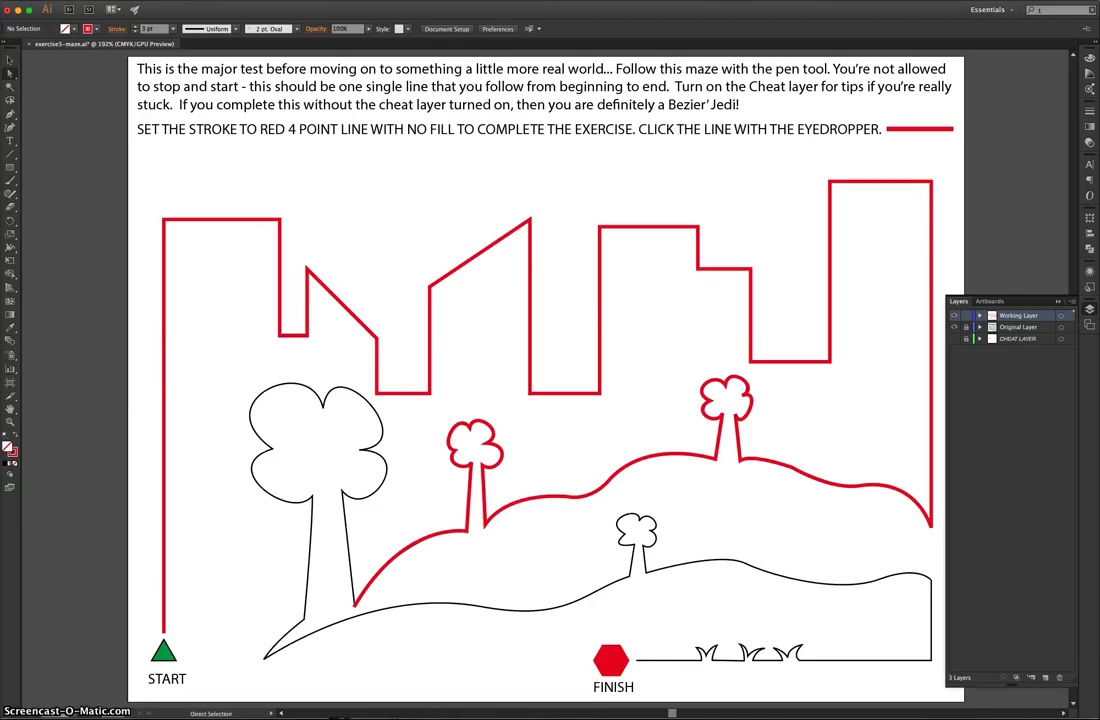
left_click_drag(675, 713, 676, 713)
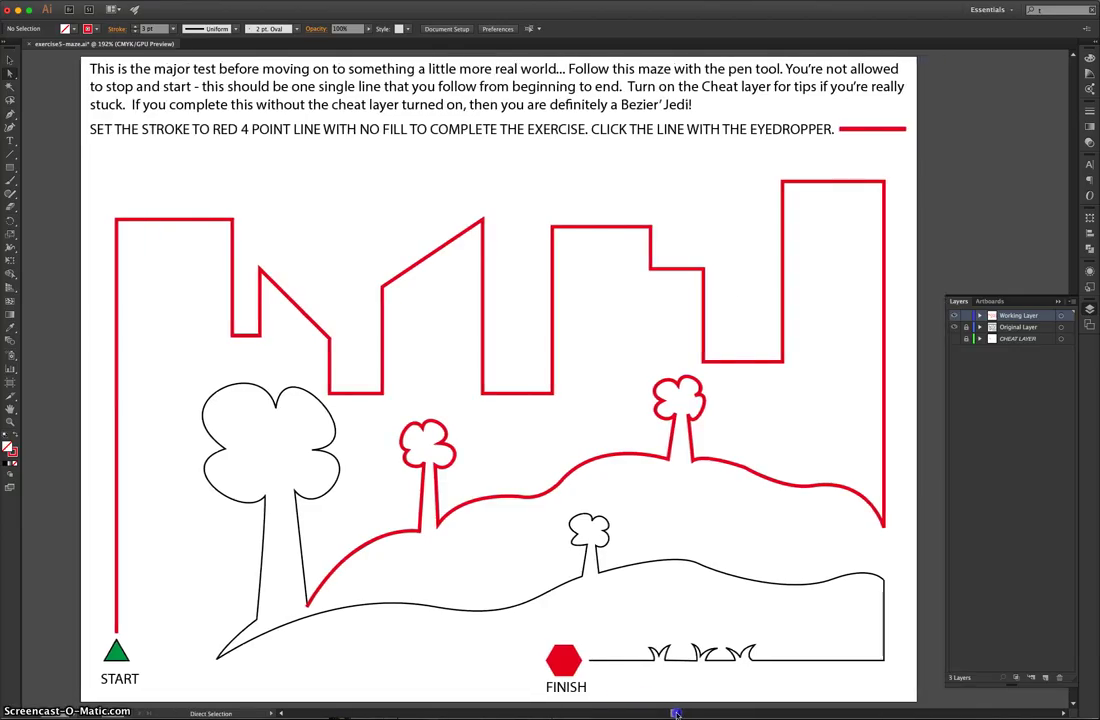
left_click(763, 617)
left_click(954, 339)
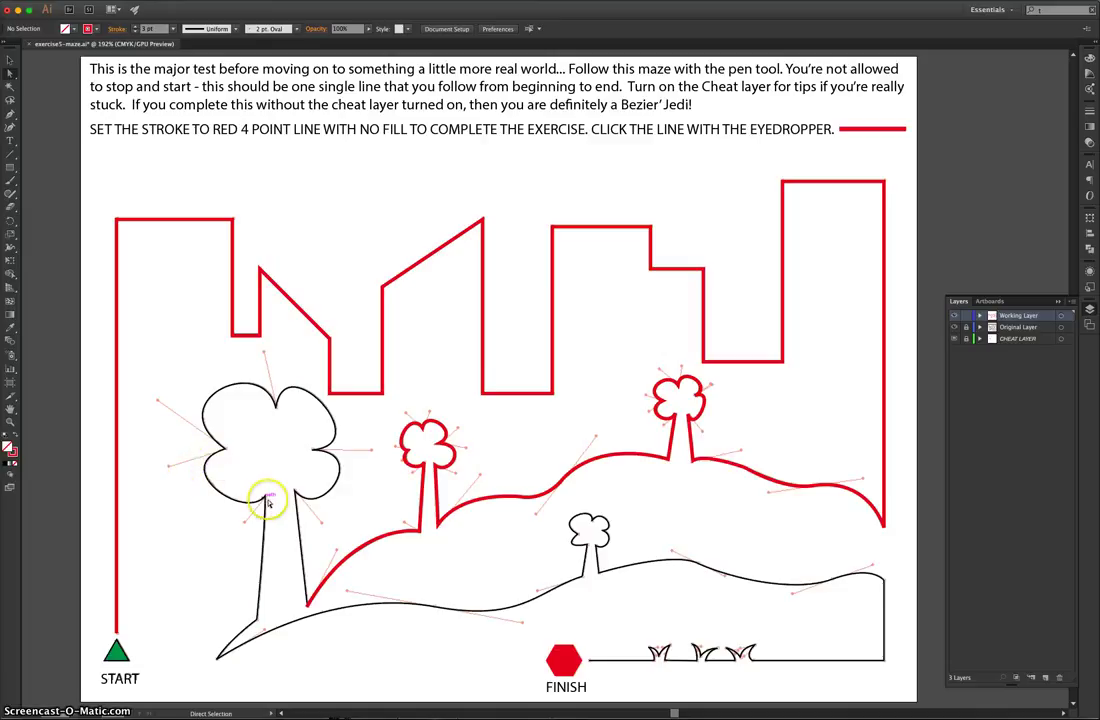
left_click(954, 339)
left_click(954, 340)
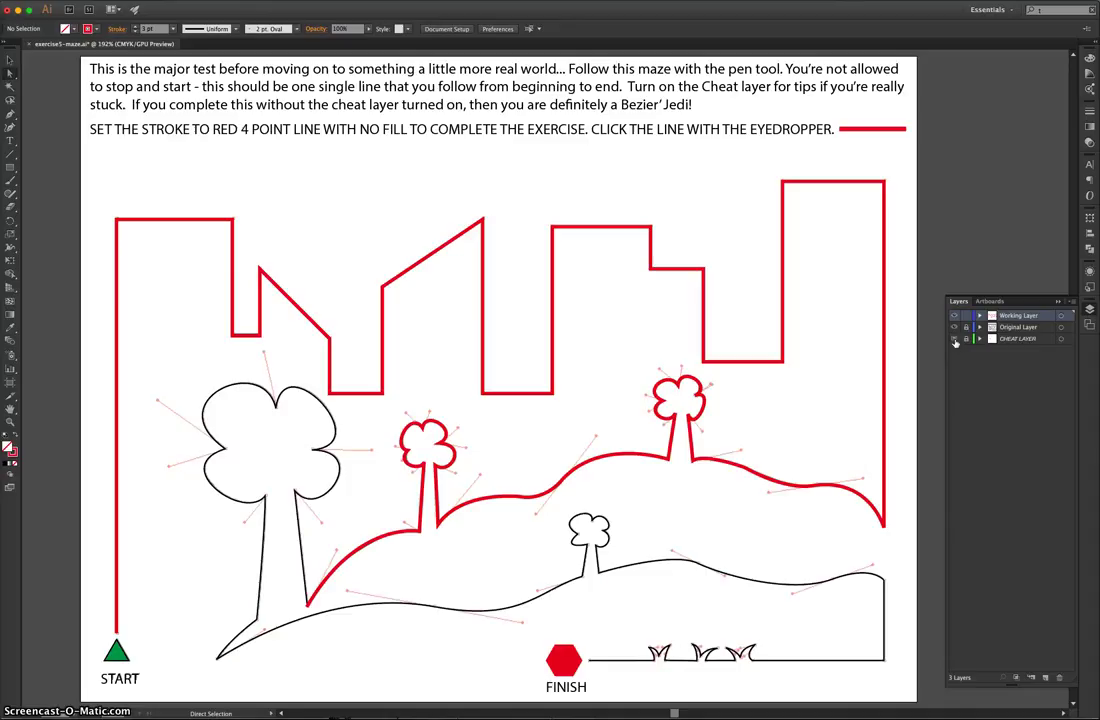
left_click(954, 340)
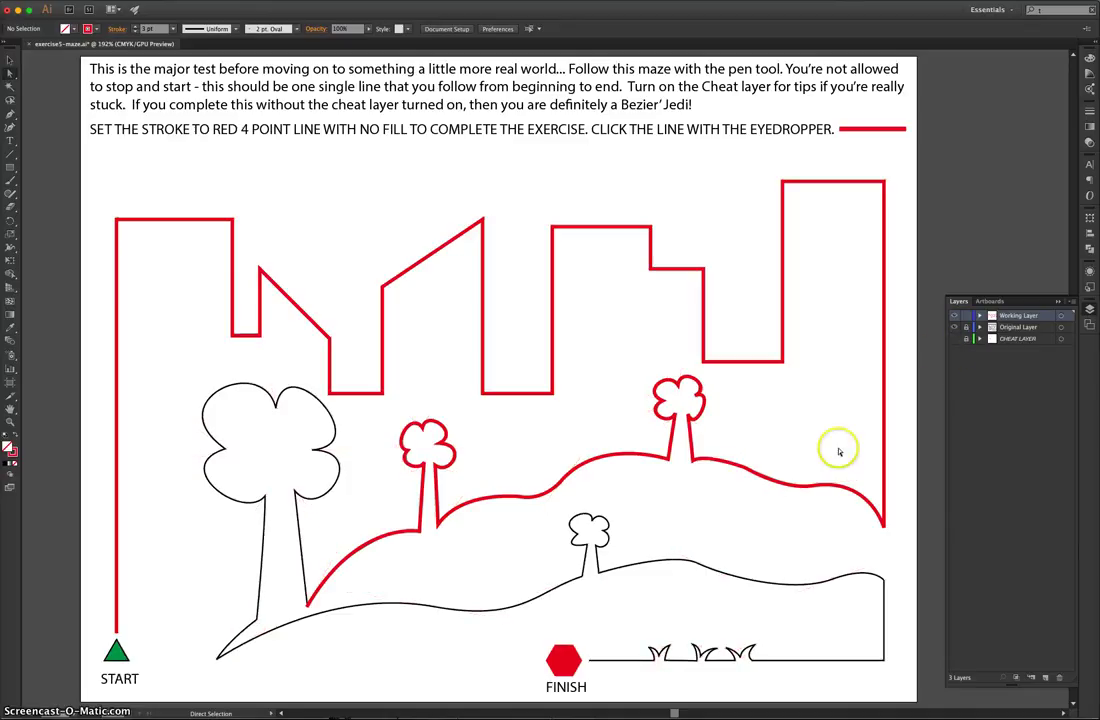